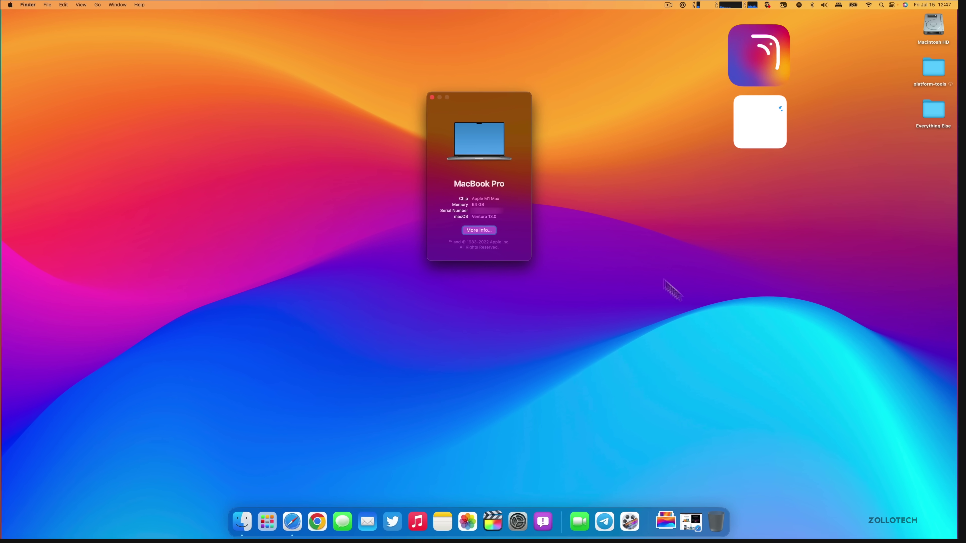
Step: Restore the minimized macOS Ventura Preview page in Safari and examine which Mac models can run the system
click(690, 522)
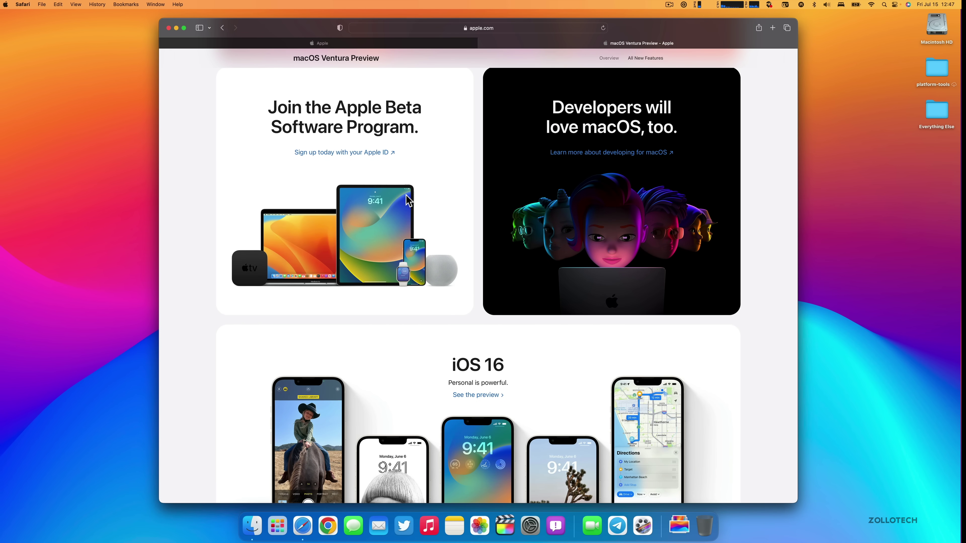
scroll(408, 200, up, 10)
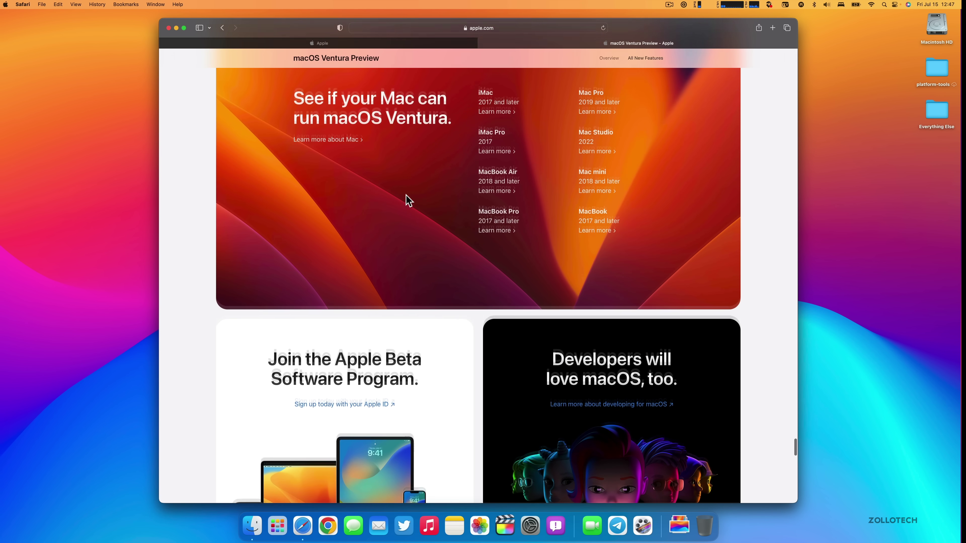
scroll(407, 200, down, 1)
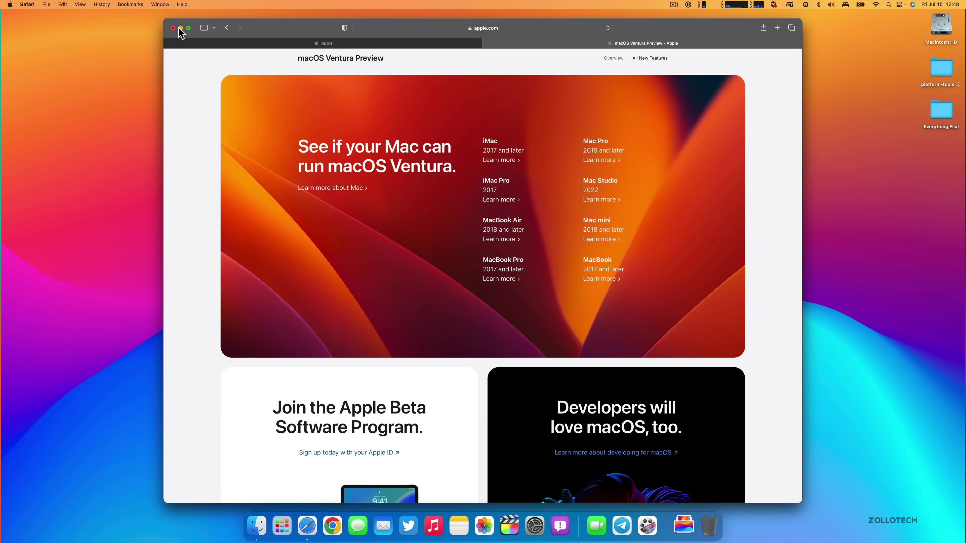
click(181, 27)
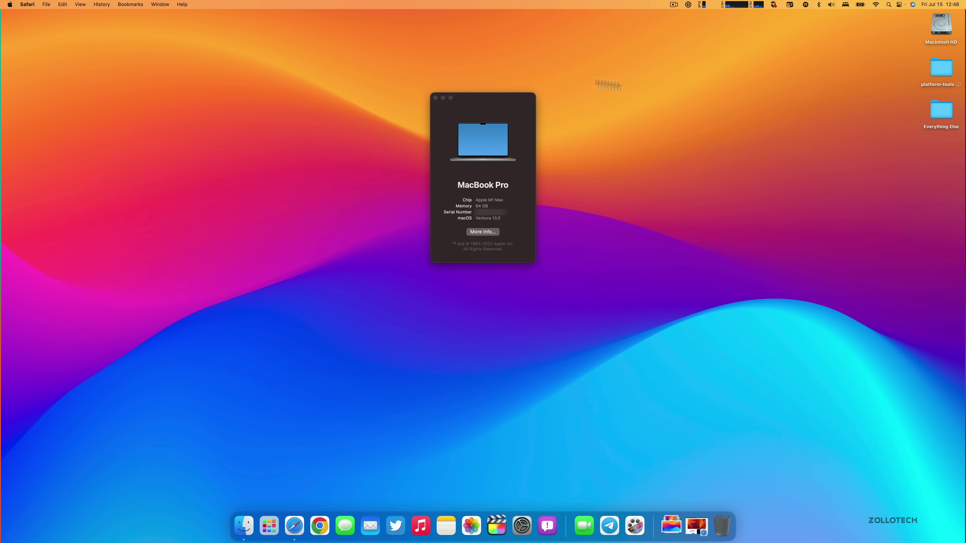
Step: Close the Mac information window and turn on Stage Manager
click(436, 98)
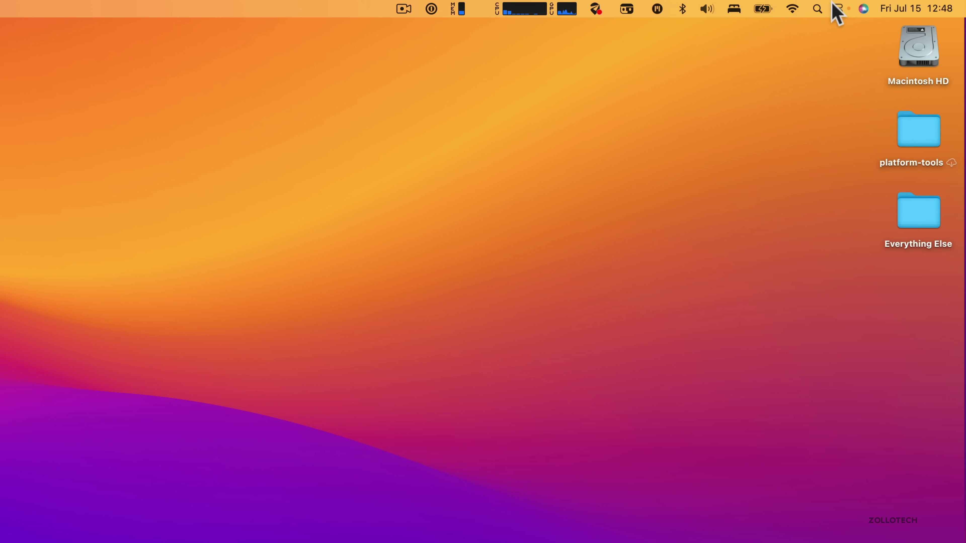
click(837, 9)
click(836, 8)
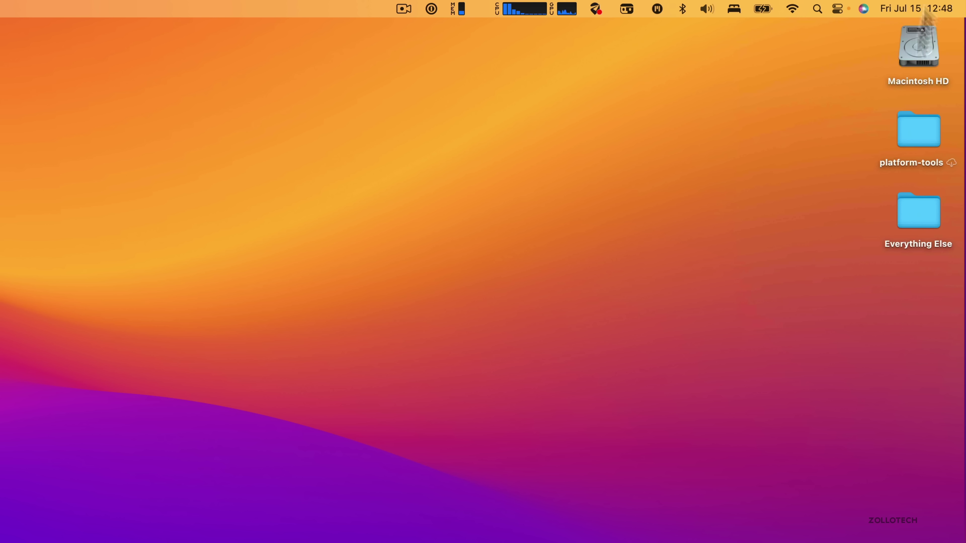
click(838, 9)
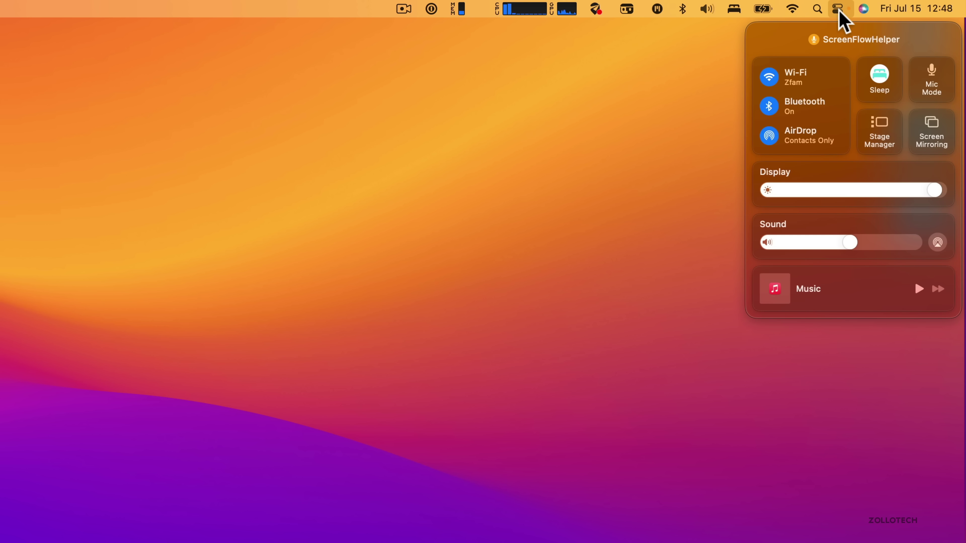
click(878, 128)
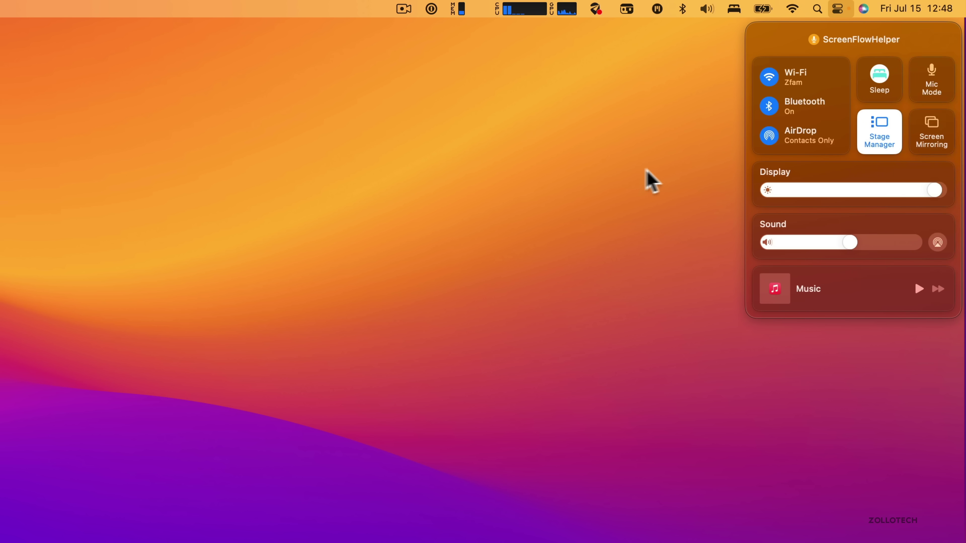
click(675, 165)
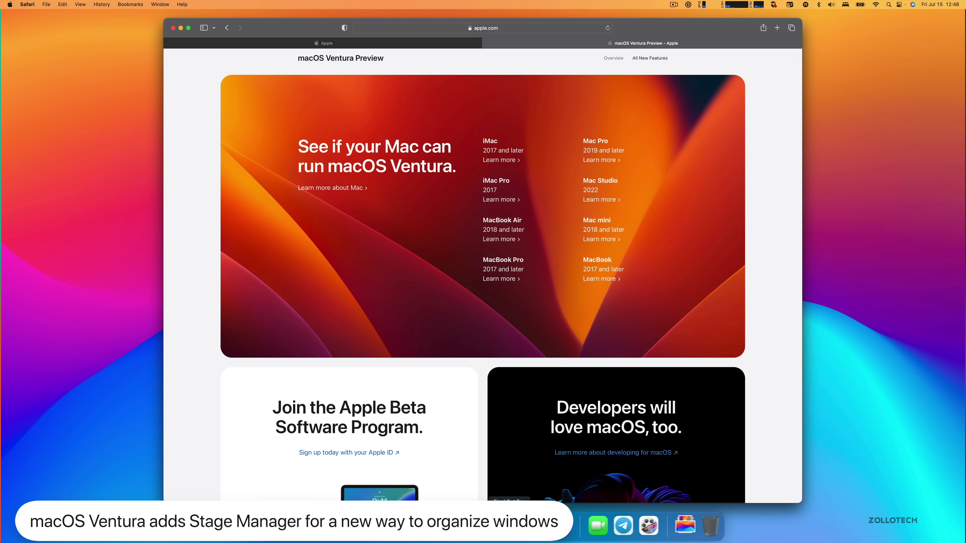
Step: Open the Music app and a Finder window showing the Desktop folder
click(441, 524)
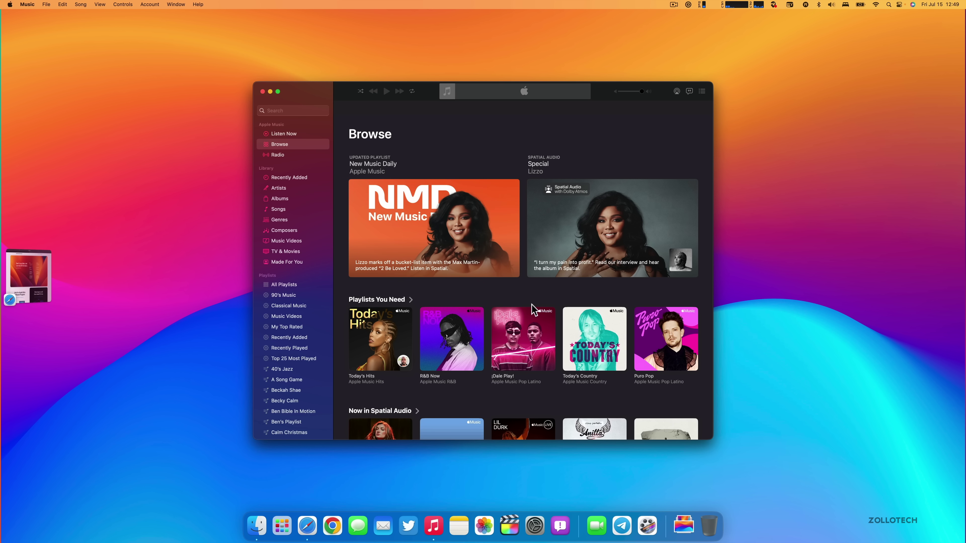
click(256, 525)
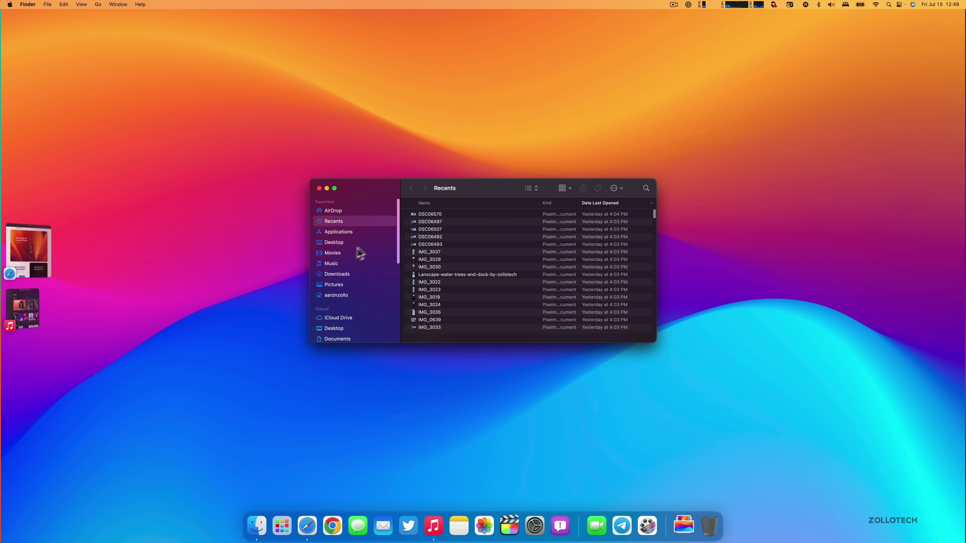
click(335, 242)
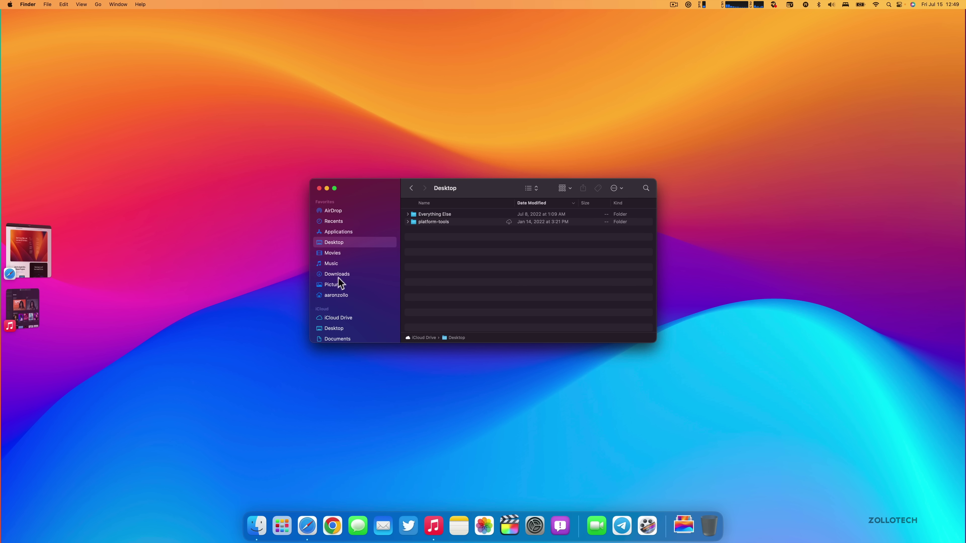
Step: Cycle through the Safari, Music and Finder windows in Stage Manager, finishing with Safari as the active window
click(26, 251)
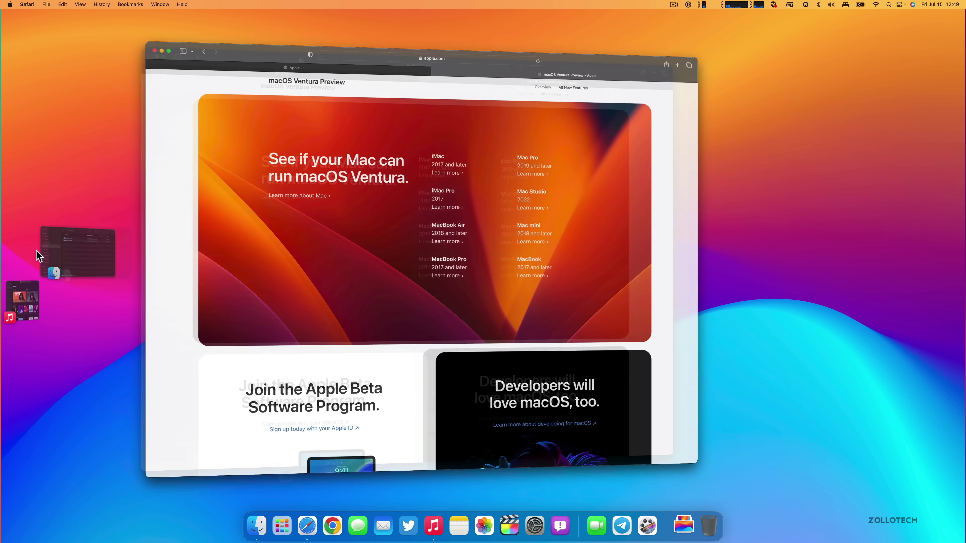
click(21, 313)
click(22, 247)
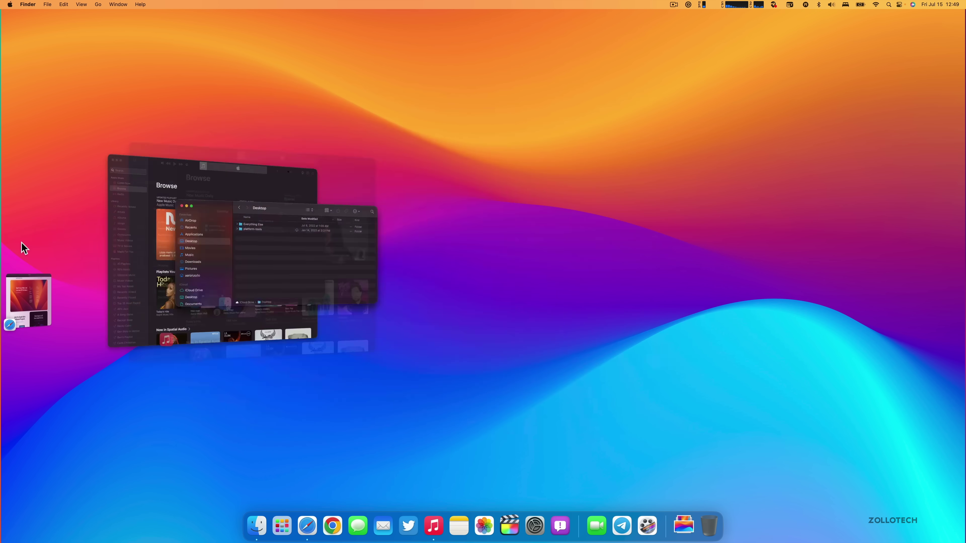
click(26, 307)
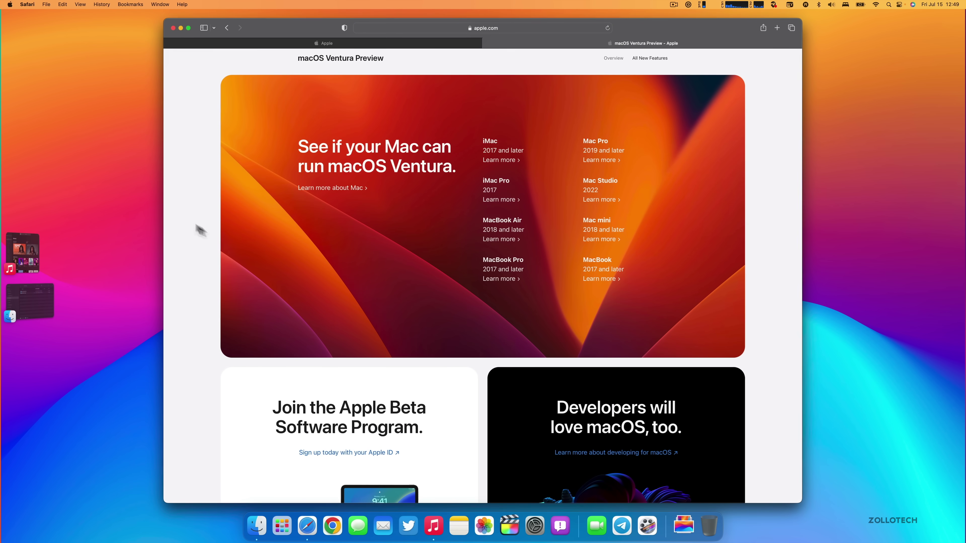
Step: Group the Music window with Safari in one Stage Manager set and make it narrower and taller
drag(25, 251, 340, 175)
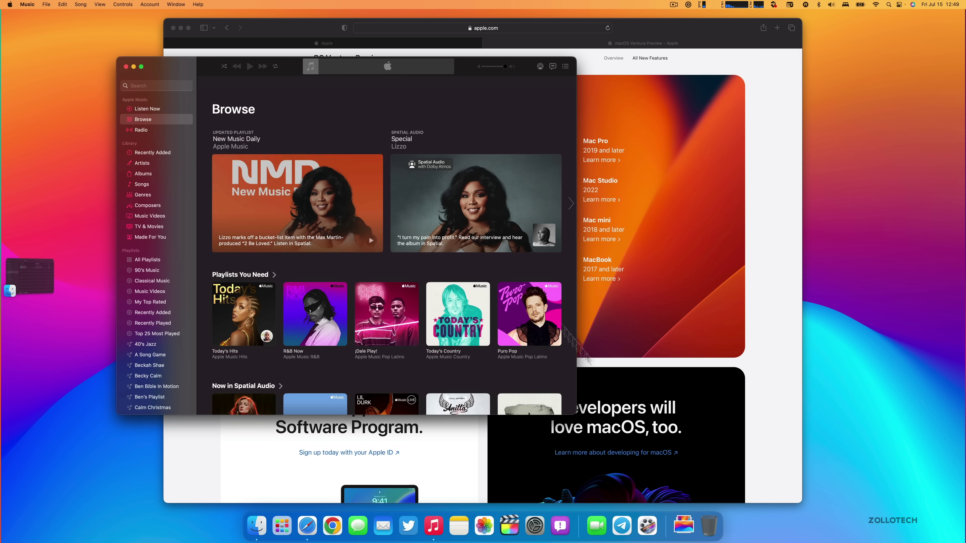
drag(574, 413, 548, 445)
key(super+h)
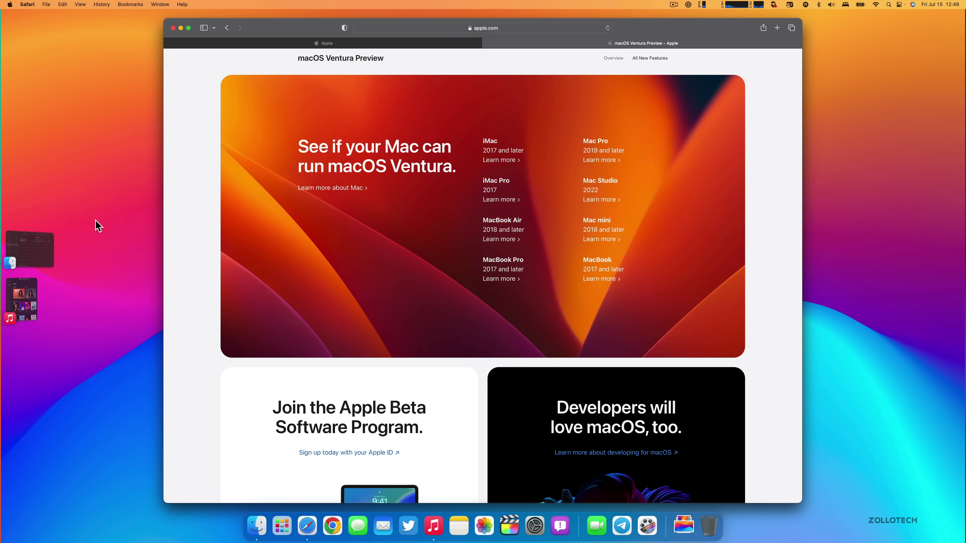
click(38, 294)
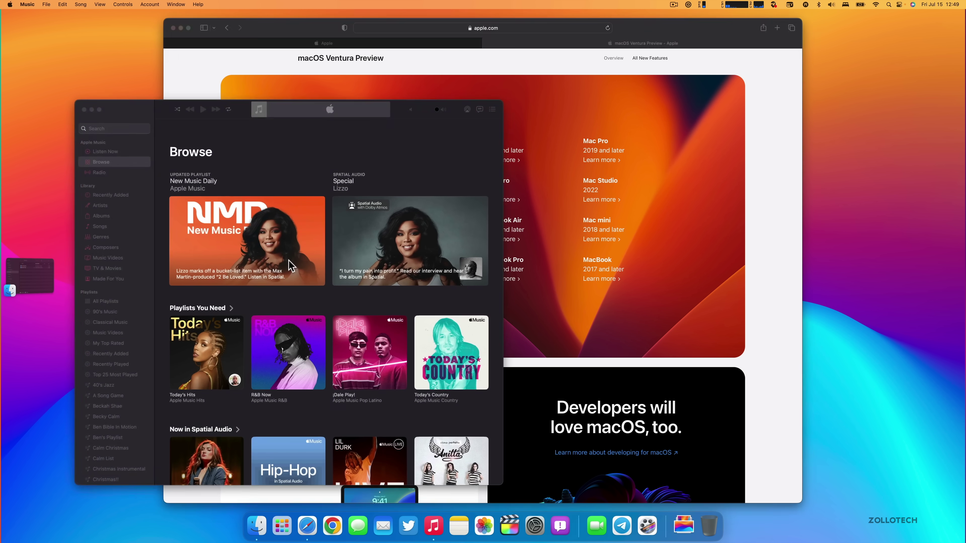
Step: Try enlarging the Safari window to almost the full screen width, then shrink it so the Music window shows behind it
drag(798, 20, 949, 2)
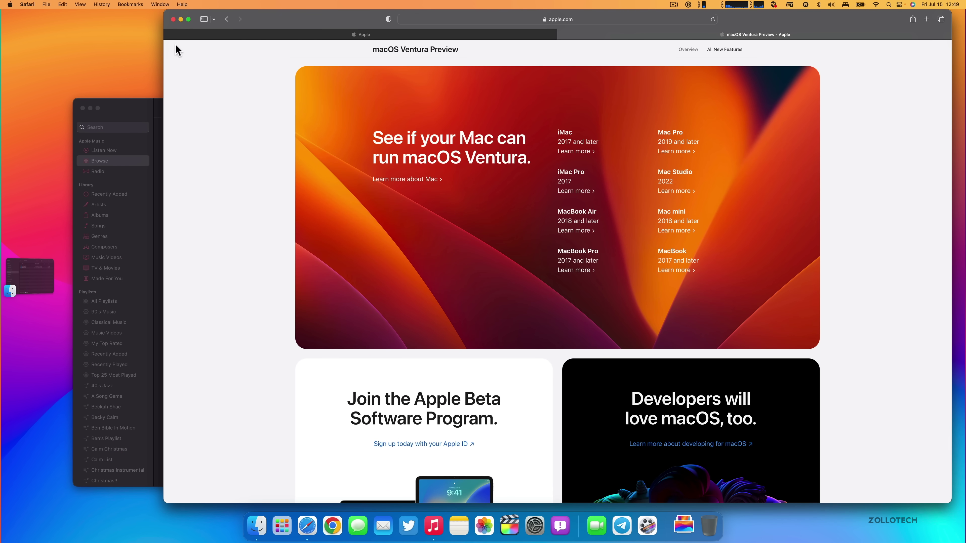
drag(165, 13, 3, 10)
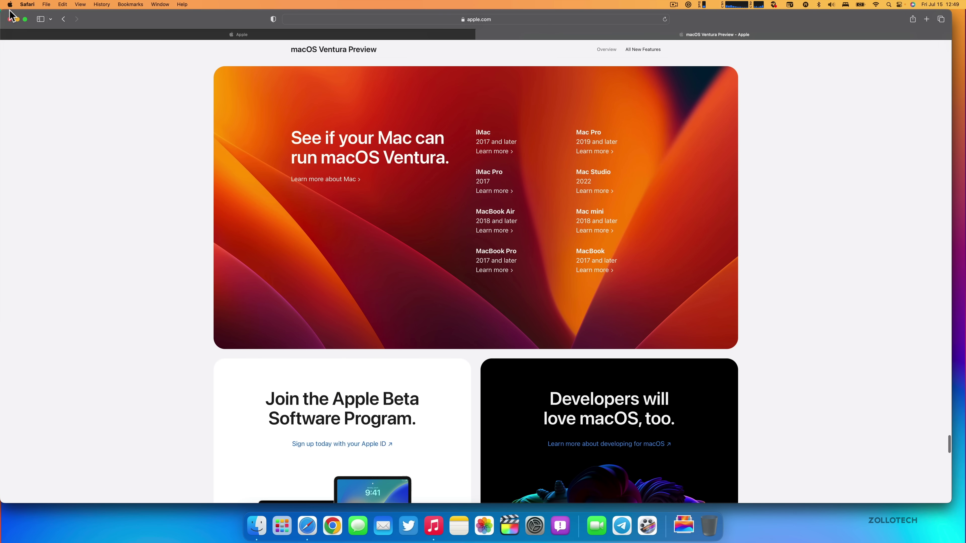
drag(4, 14, 157, 4)
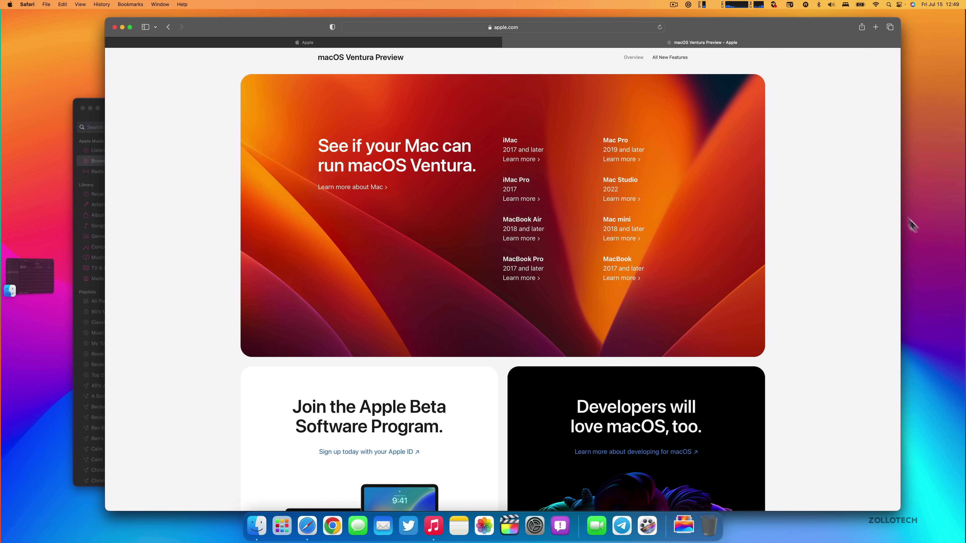
Step: Reveal the empty desktop and bring the grouped Safari and Music windows back
click(925, 185)
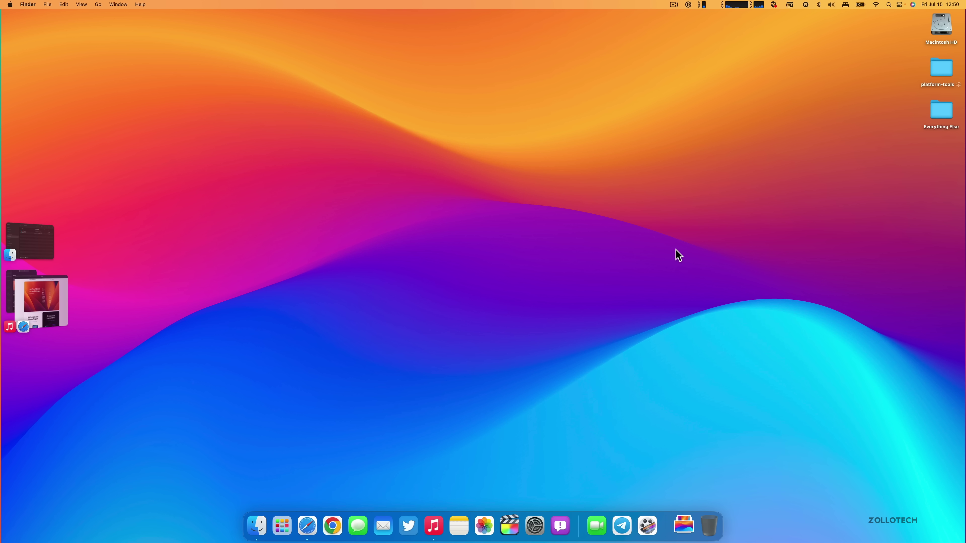
click(52, 288)
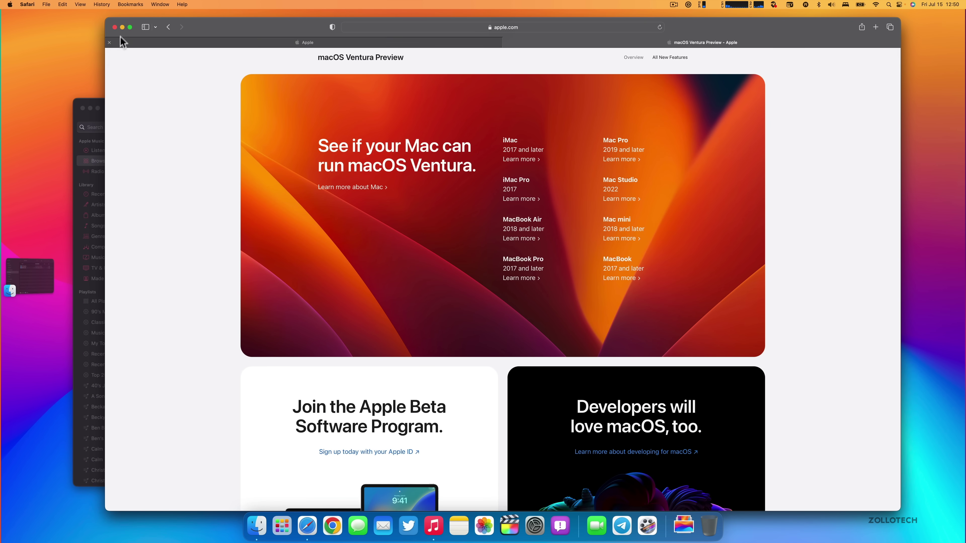
Step: Minimize the Safari window and close the Music and Finder windows
click(122, 27)
click(83, 108)
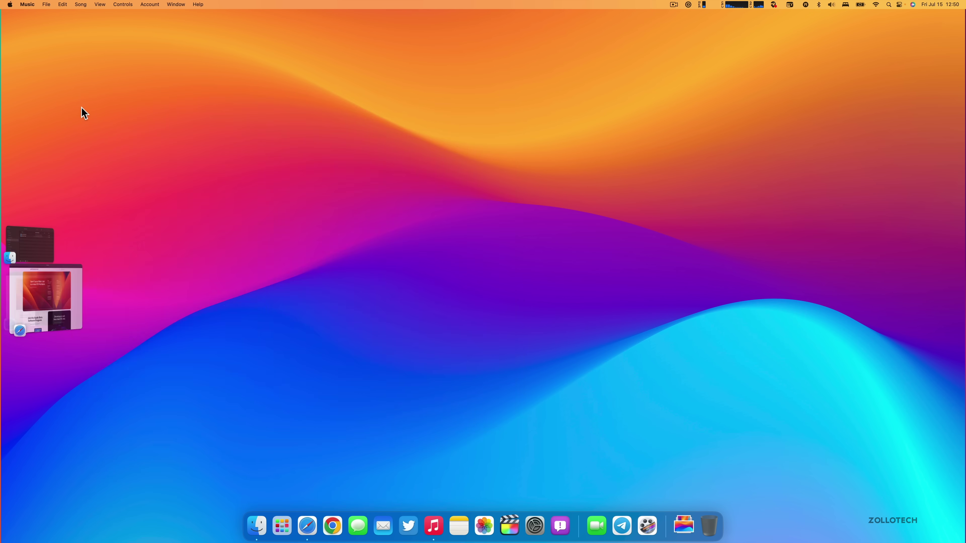
click(33, 270)
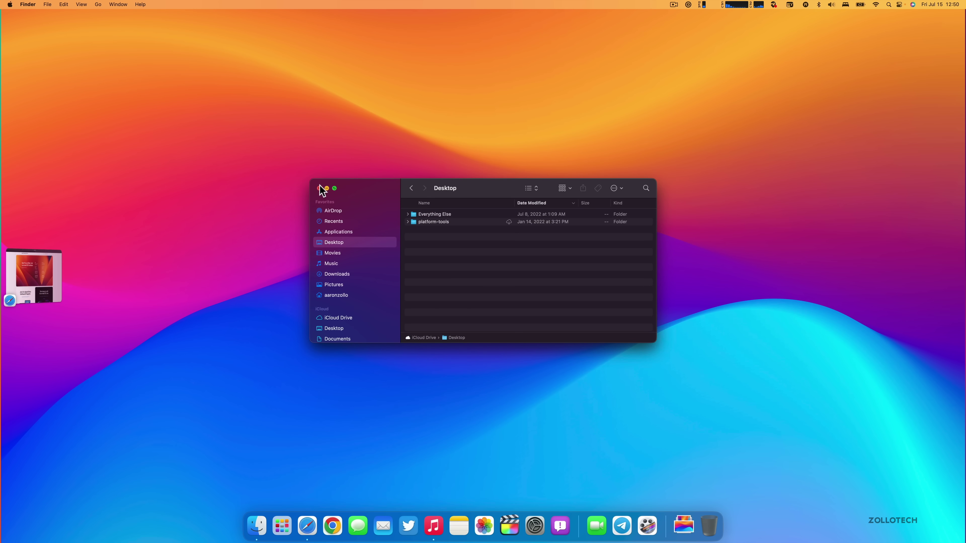
click(319, 188)
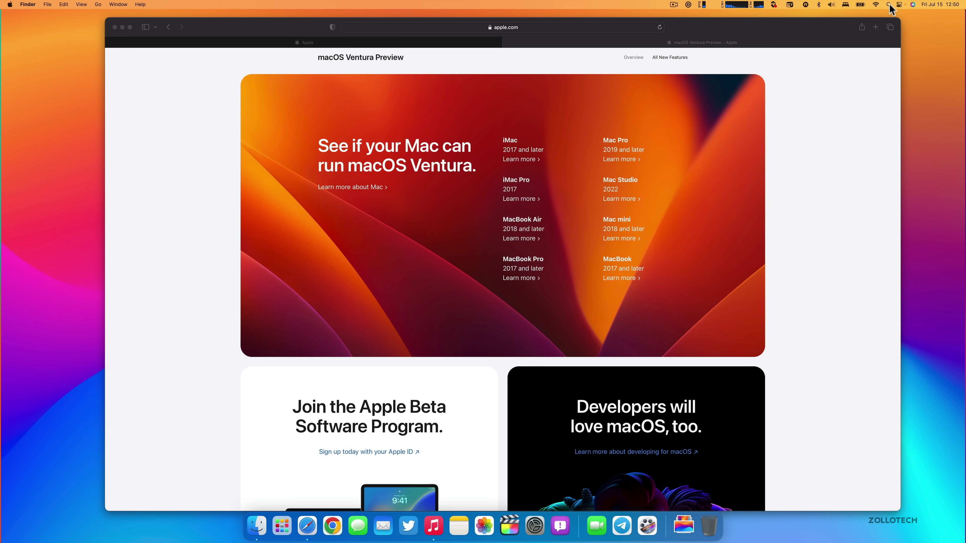
Step: Open the Stage Manager options and select Show Recent Apps
click(899, 5)
click(922, 72)
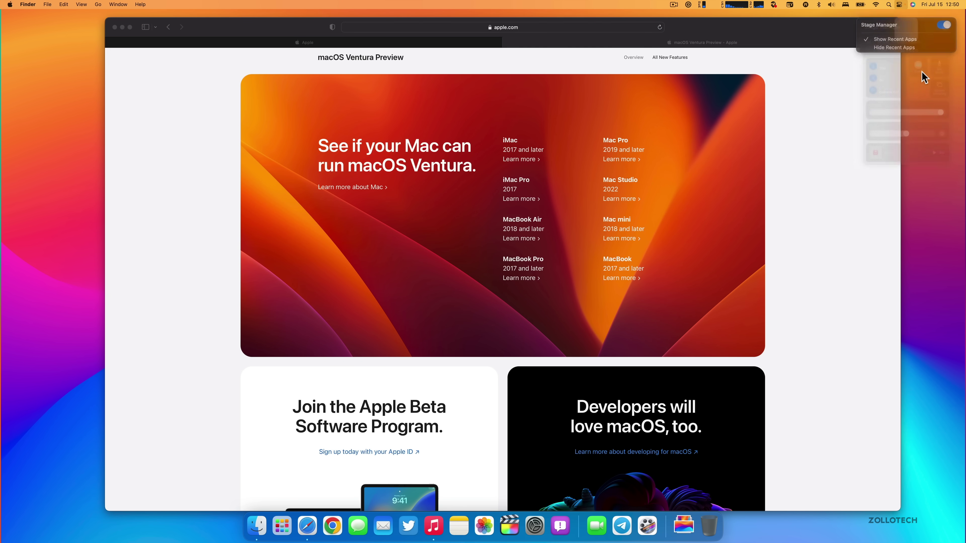
click(929, 41)
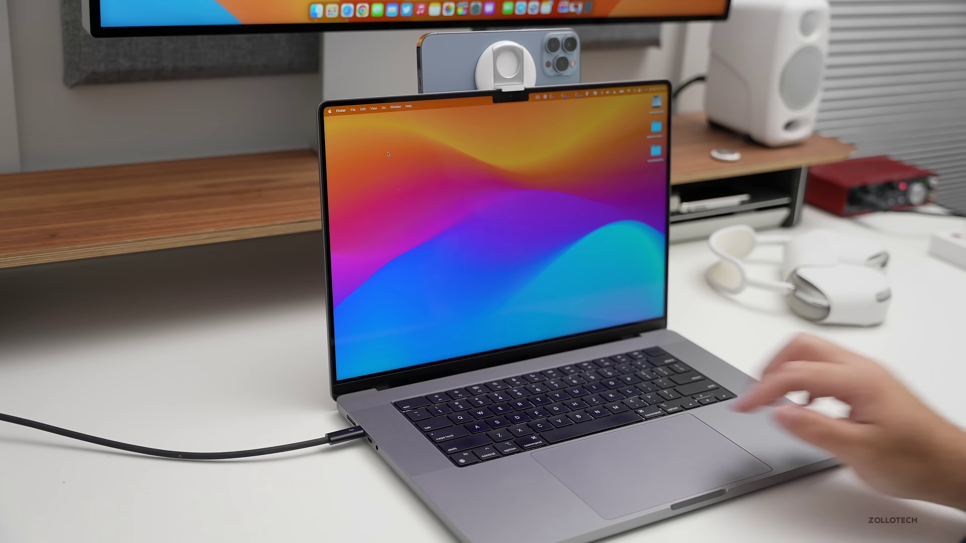
click(564, 326)
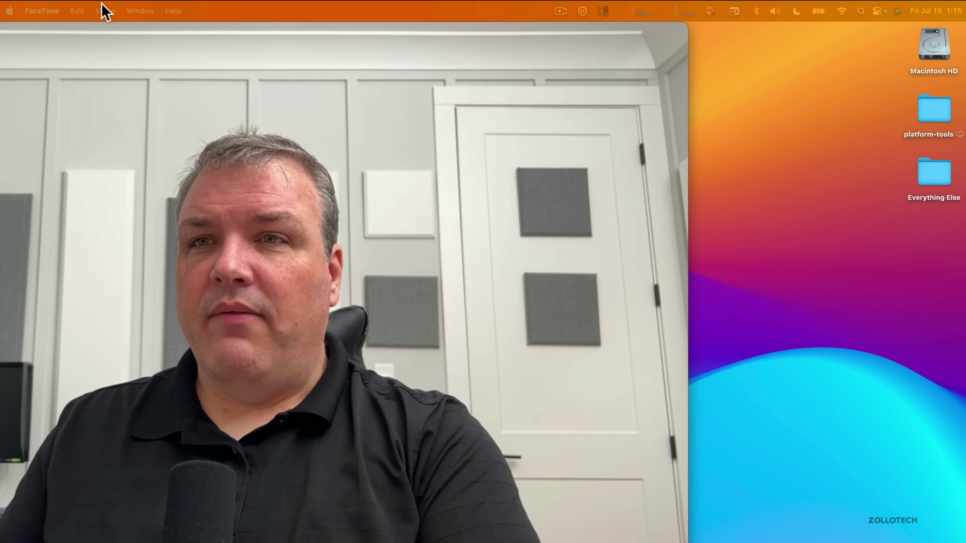
Step: Check which camera, microphone and output are selected for video in FaceTime
click(105, 12)
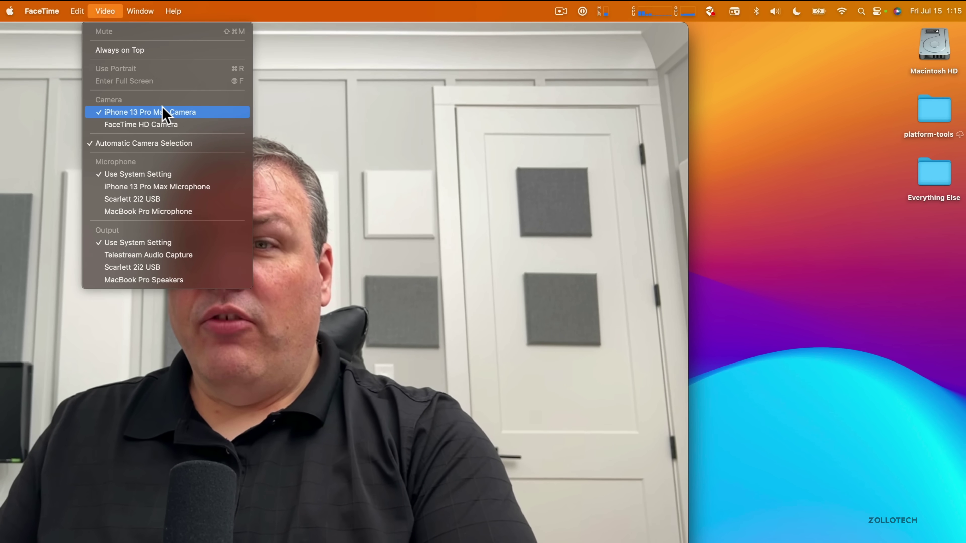
click(504, 102)
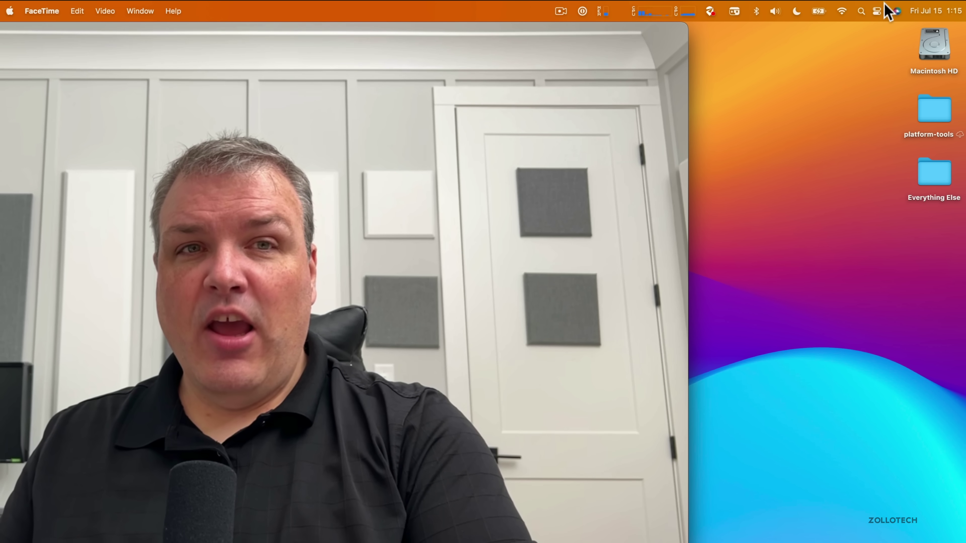
Step: Turn on the Center Stage and Portrait video effects for the iPhone 13 Pro Max camera
click(877, 11)
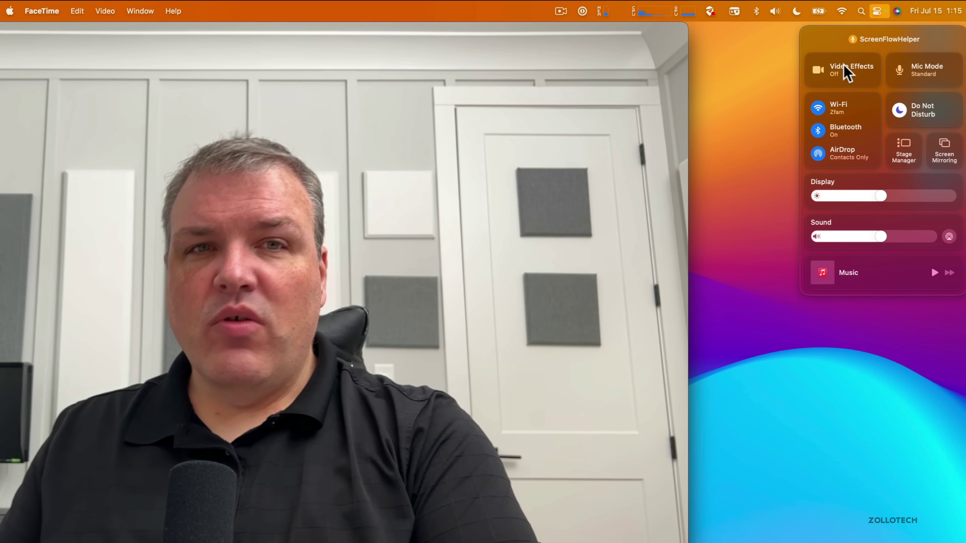
click(844, 71)
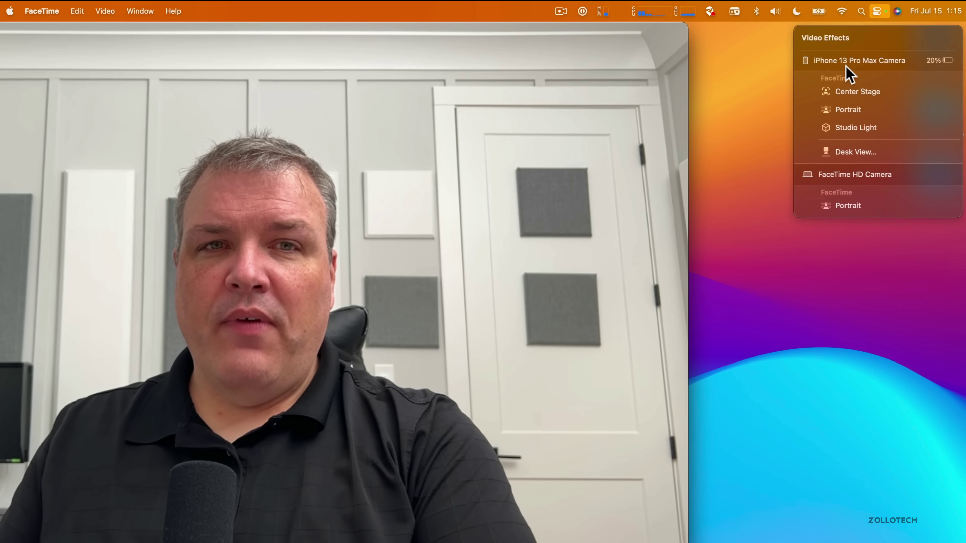
click(852, 92)
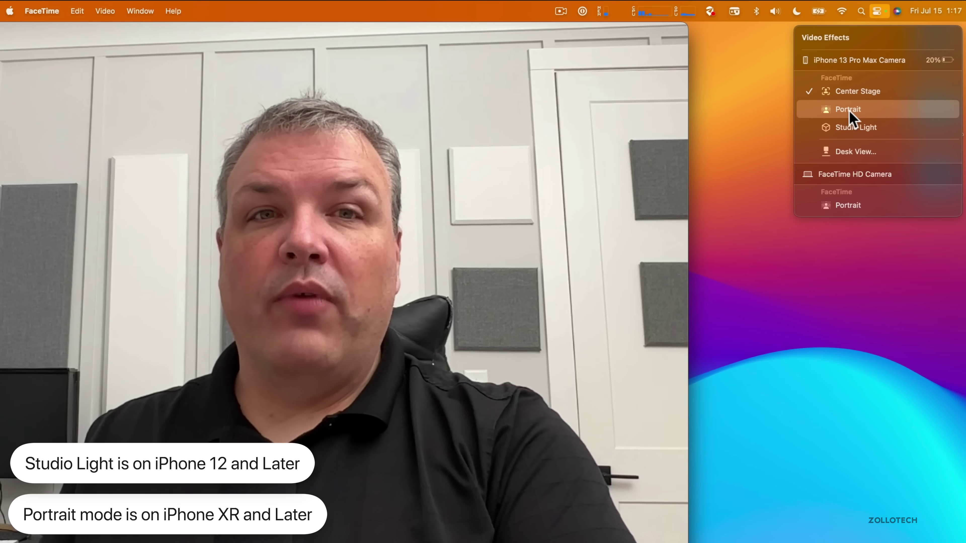
click(819, 138)
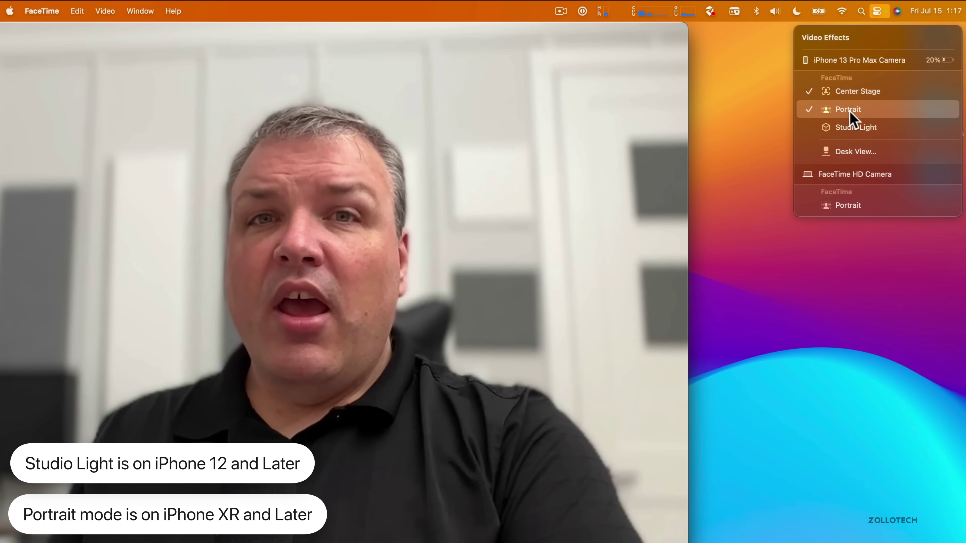
Step: Turn on the Studio Light effect for the iPhone 13 Pro Max camera and choose Desk View
click(846, 128)
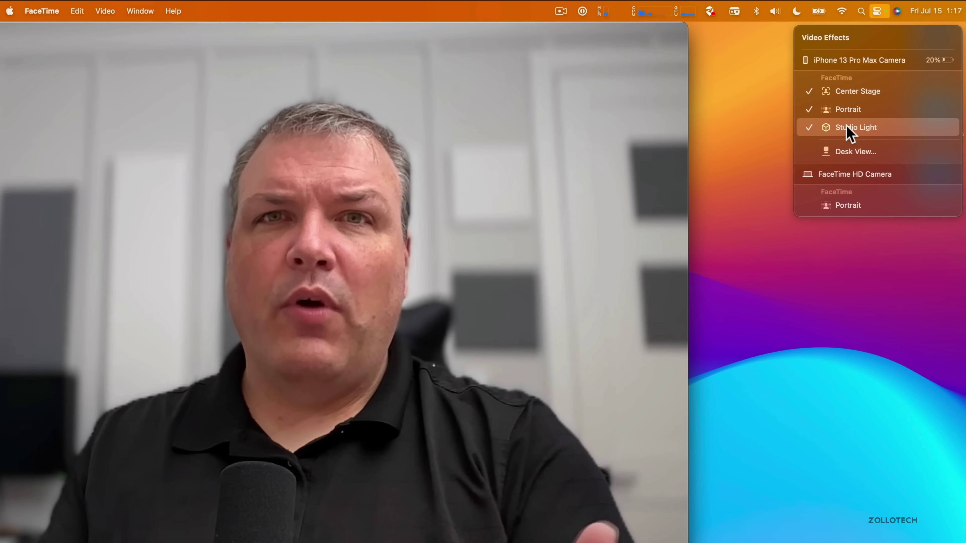
click(841, 153)
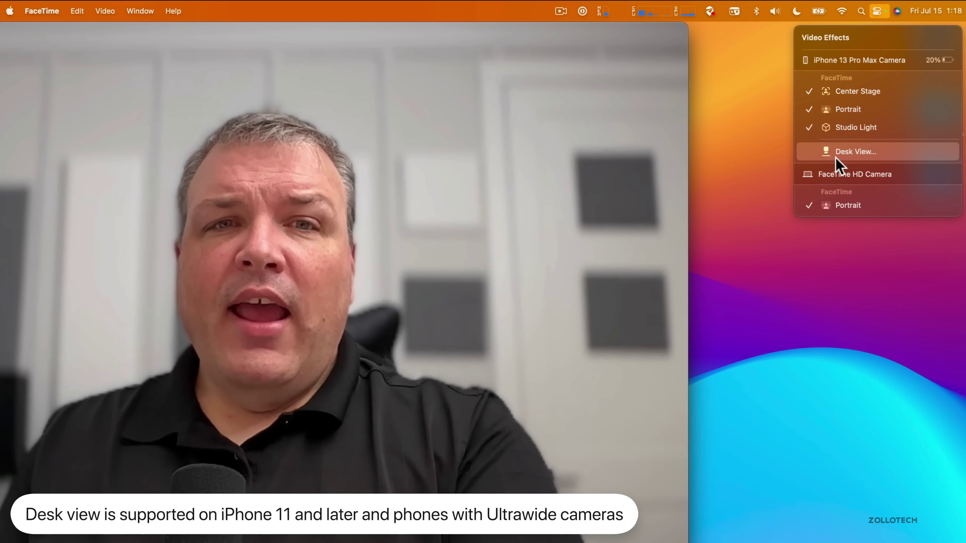
Step: Turn off Studio Light, Portrait and Center Stage for the iPhone camera, and re-enable only Portrait and Studio Light
click(844, 127)
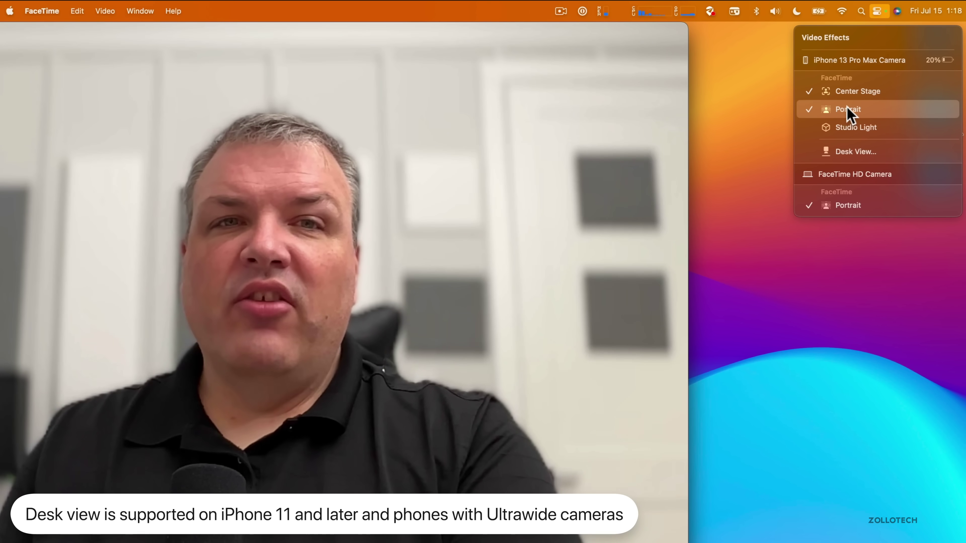
click(847, 110)
click(849, 92)
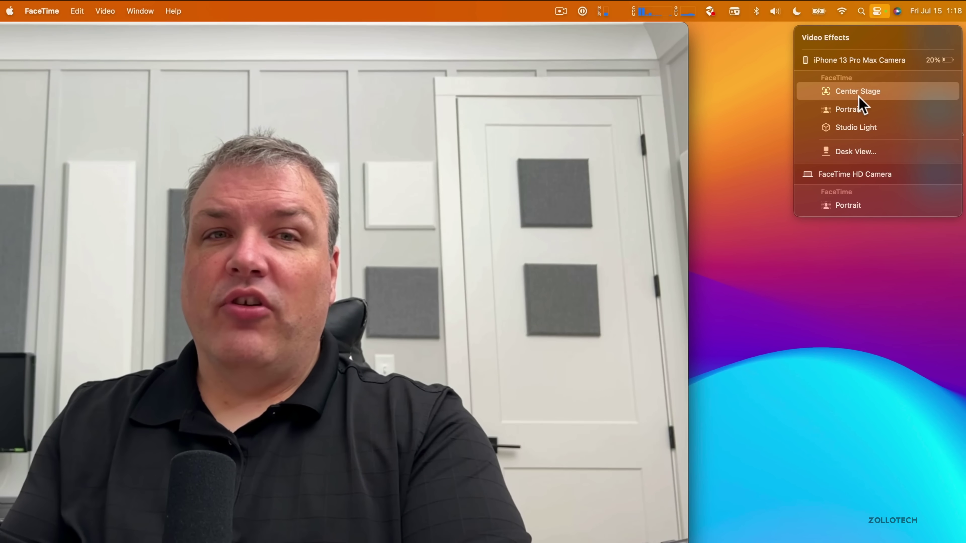
click(858, 96)
click(849, 111)
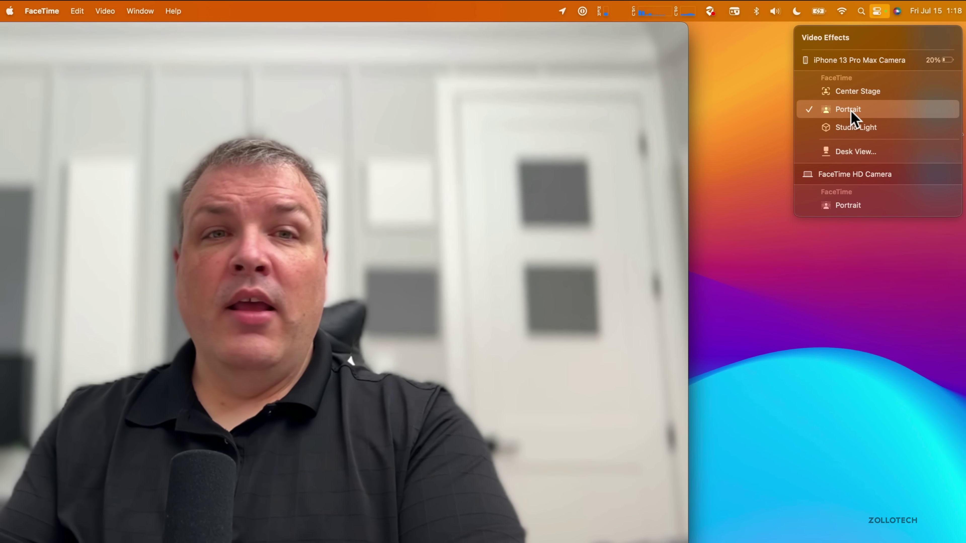
click(847, 131)
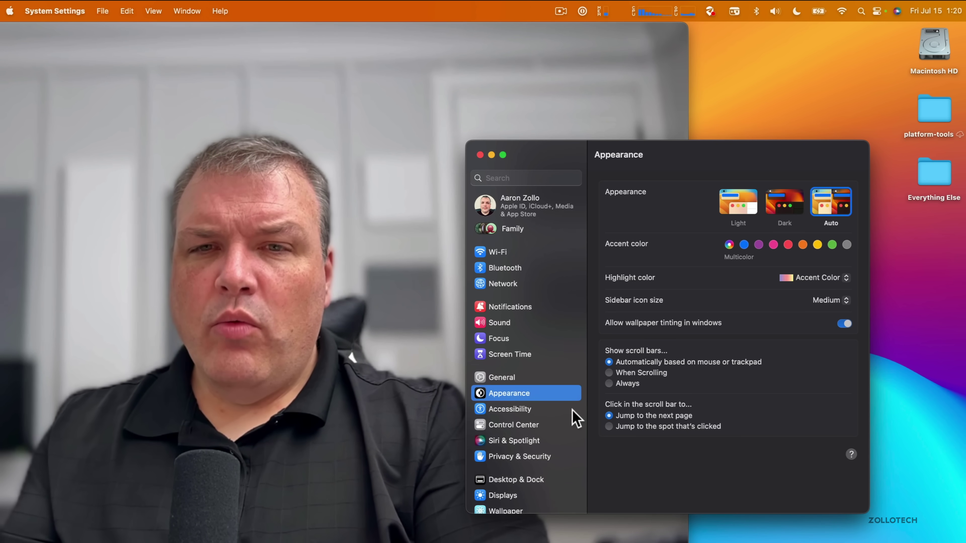
Step: Open the Live Captions (Beta) page in the Accessibility settings and turn on Live Captions
click(540, 409)
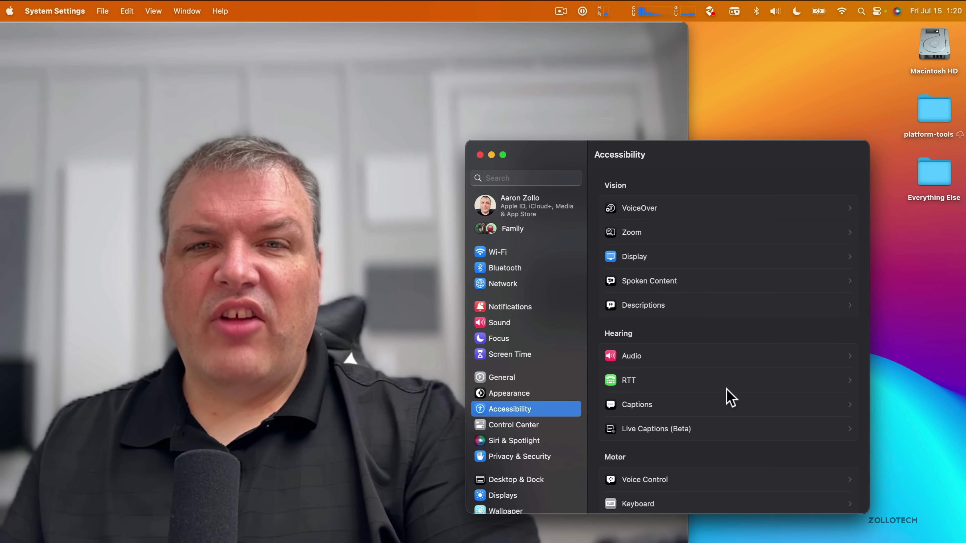
click(674, 429)
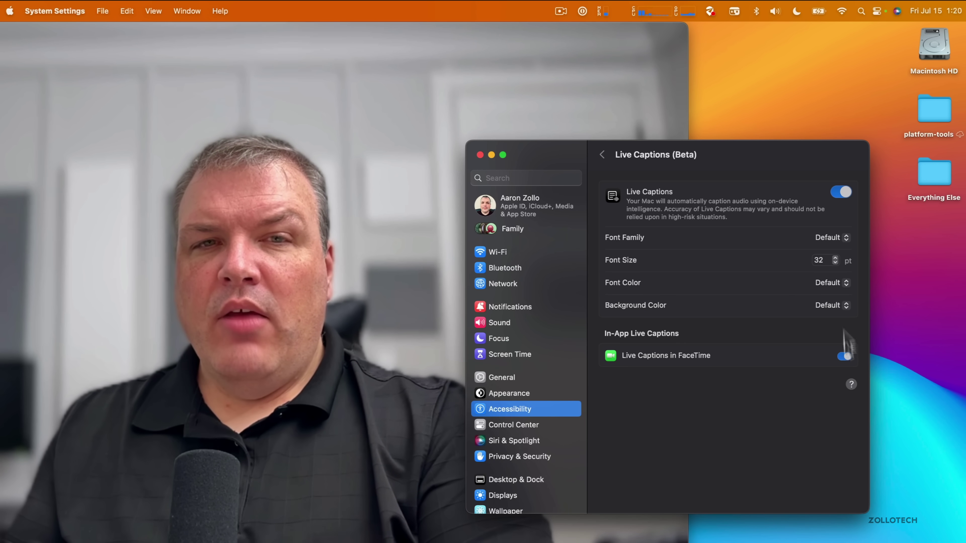
click(843, 195)
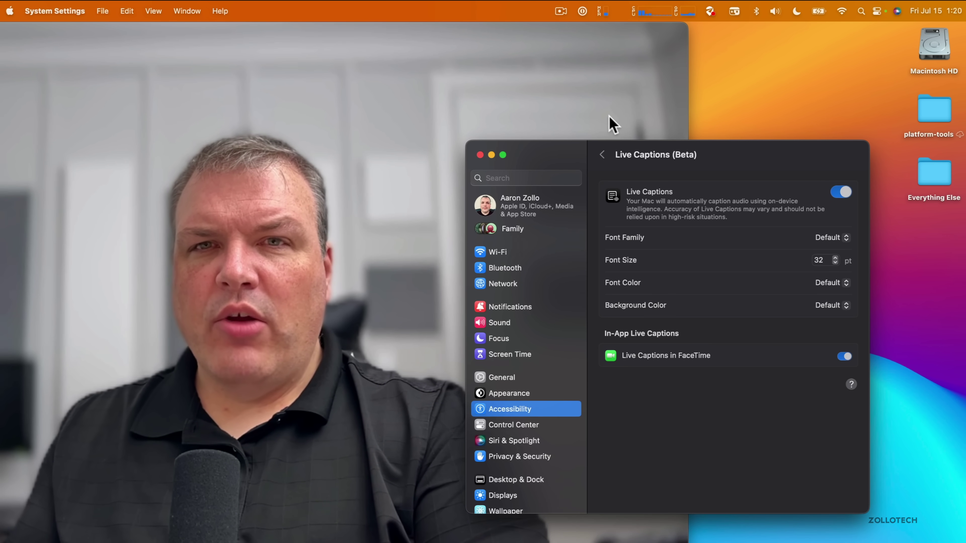
Step: Reposition the System Settings window and the live captions overlay, and switch Live Captions off
click(610, 122)
drag(748, 155, 778, 138)
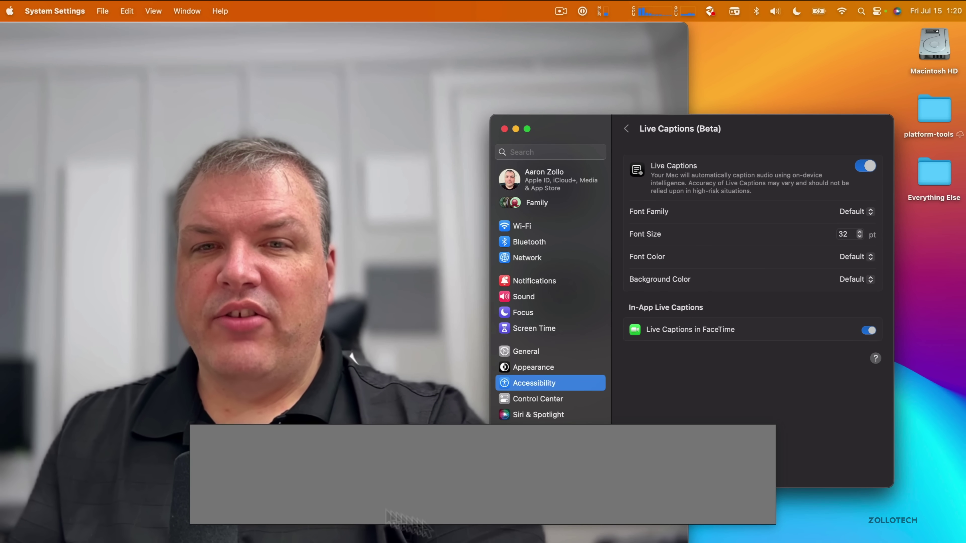
drag(424, 464, 397, 476)
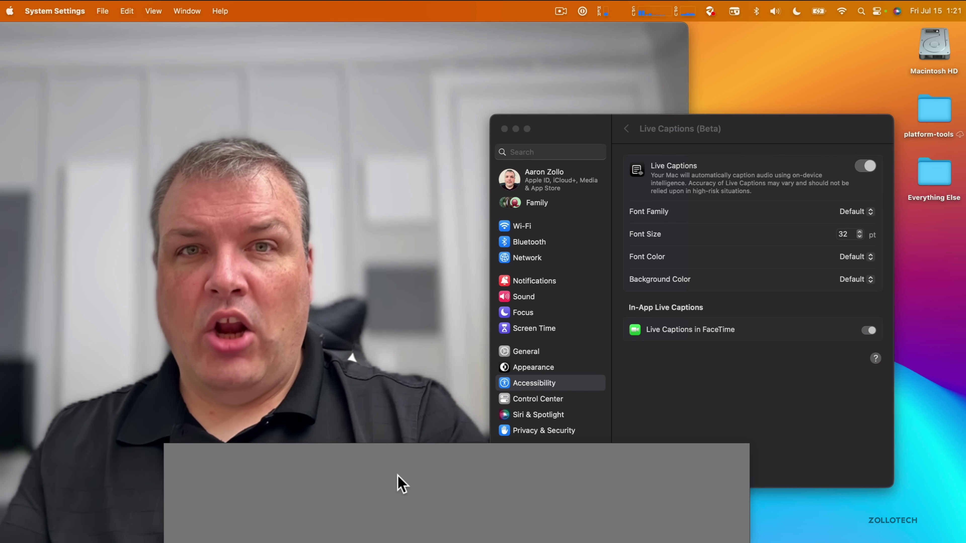
click(873, 159)
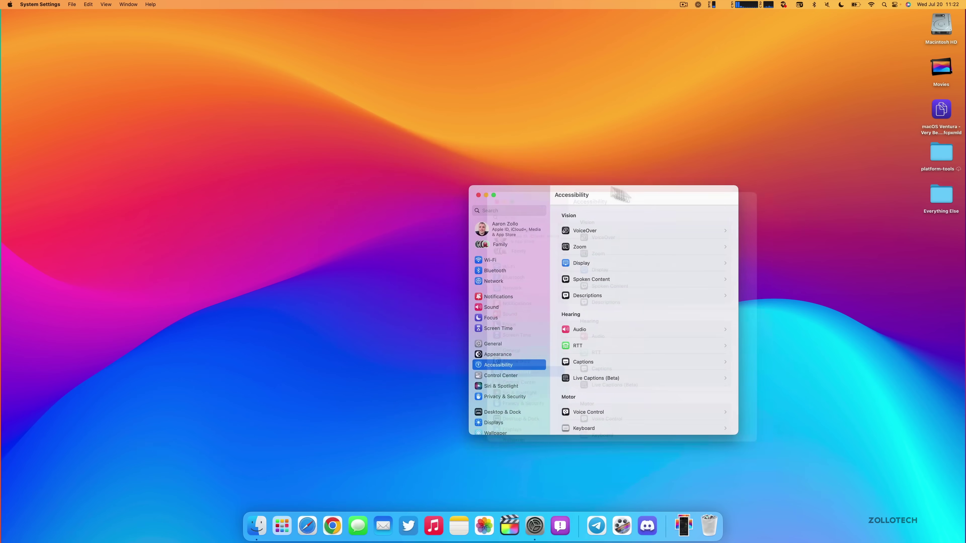
Step: Move the System Settings window to the middle of the desktop
drag(516, 175, 507, 170)
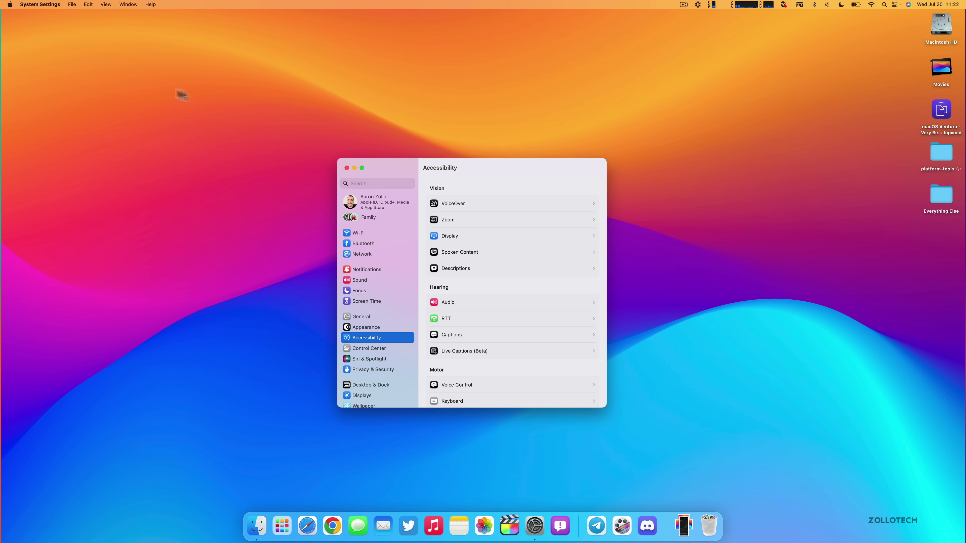
click(56, 4)
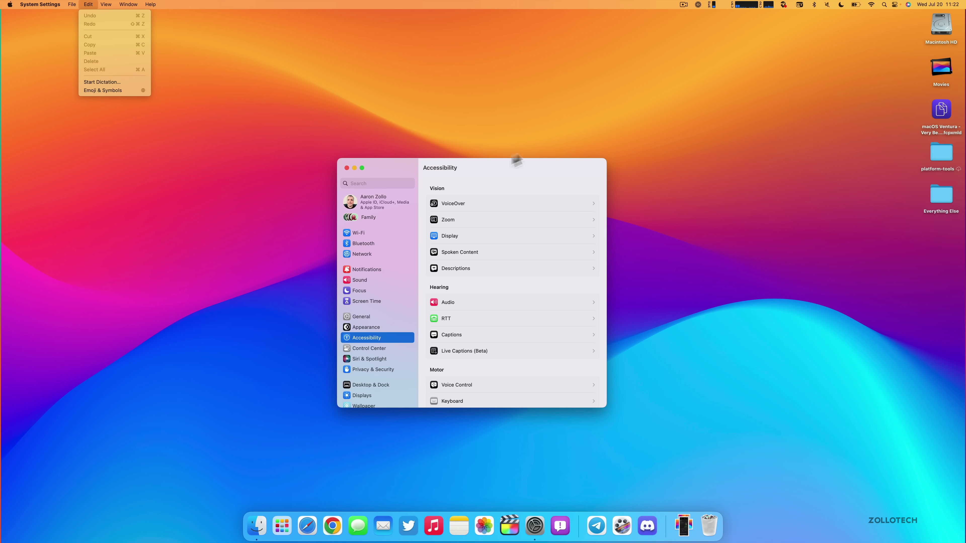
click(501, 166)
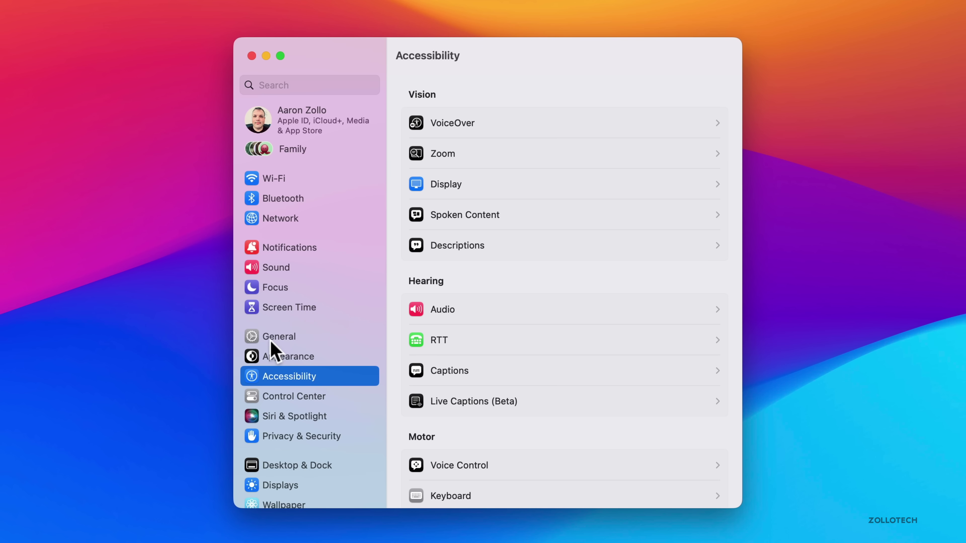
Step: Check the Macintosh HD storage breakdown in the General settings and return to the General page
click(281, 338)
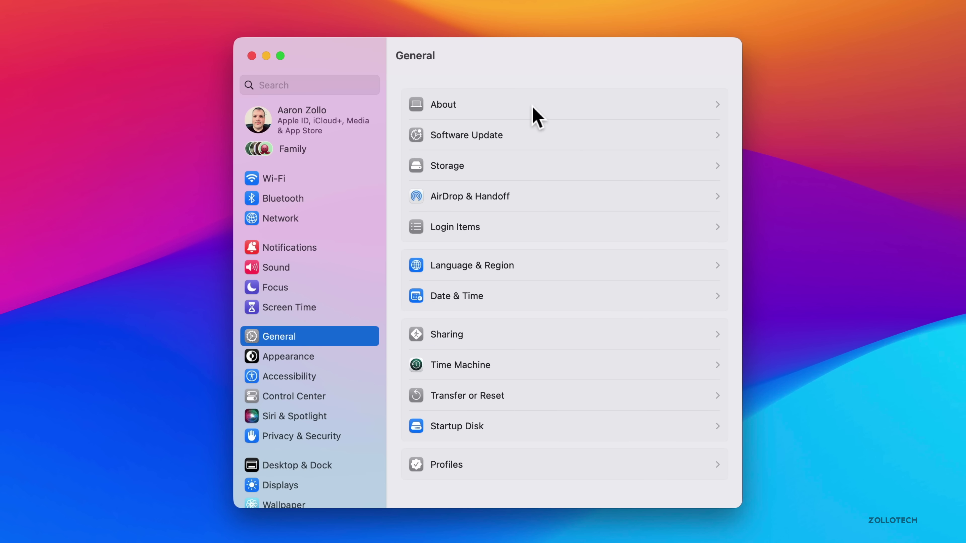
click(490, 170)
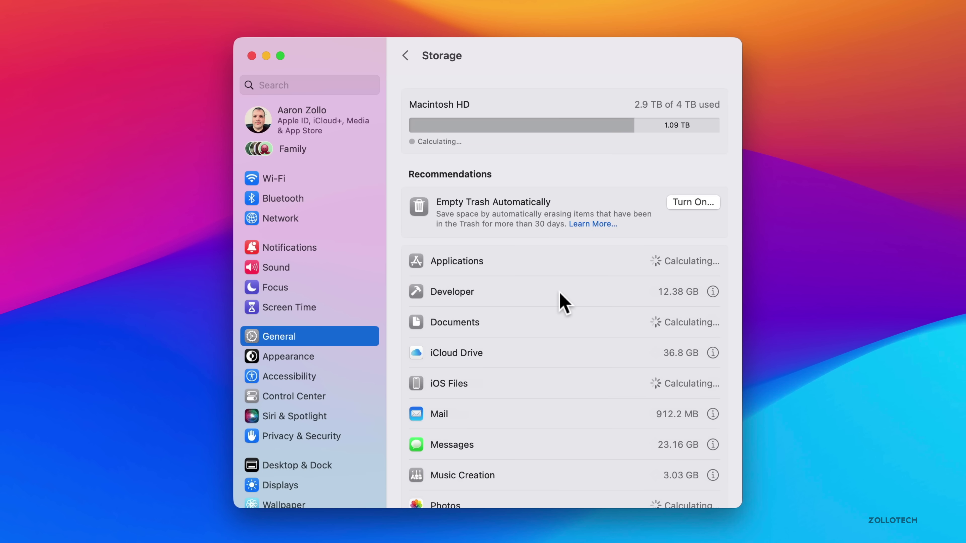
click(405, 56)
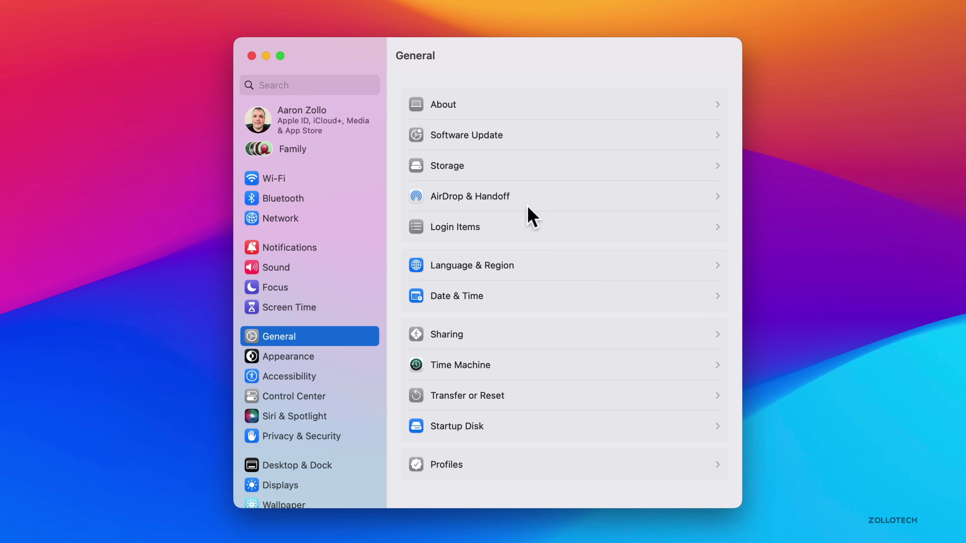
Step: Show all Dynamic Desktop pictures in the Wallpaper settings and check the screen-fit options, keeping Fill Screen
scroll(277, 385, down, 3)
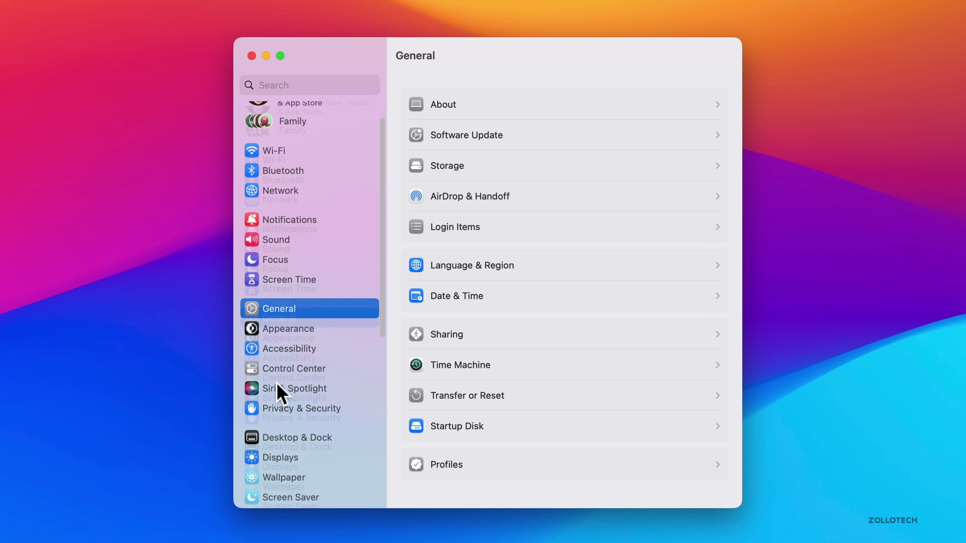
scroll(279, 390, down, 5)
click(283, 347)
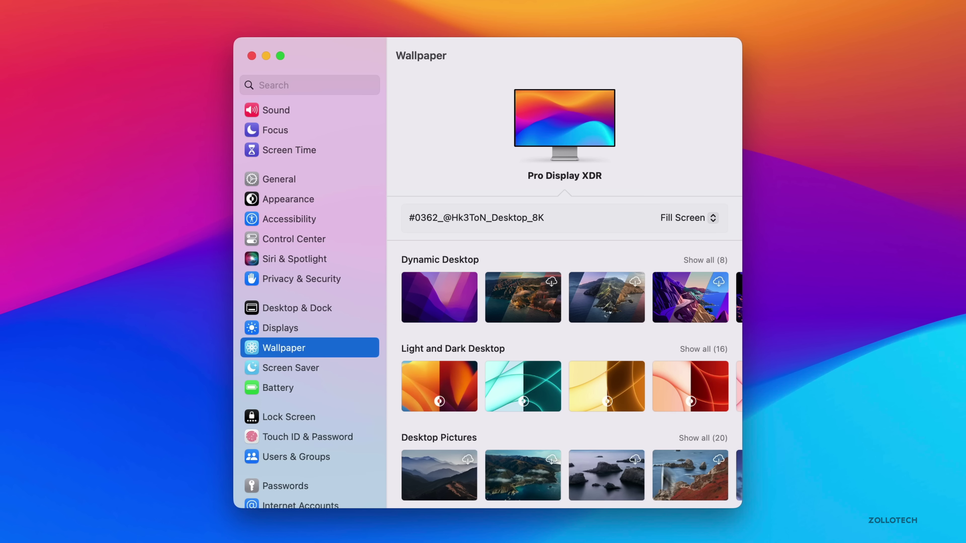
scroll(676, 310, right, 1)
scroll(680, 321, right, 10)
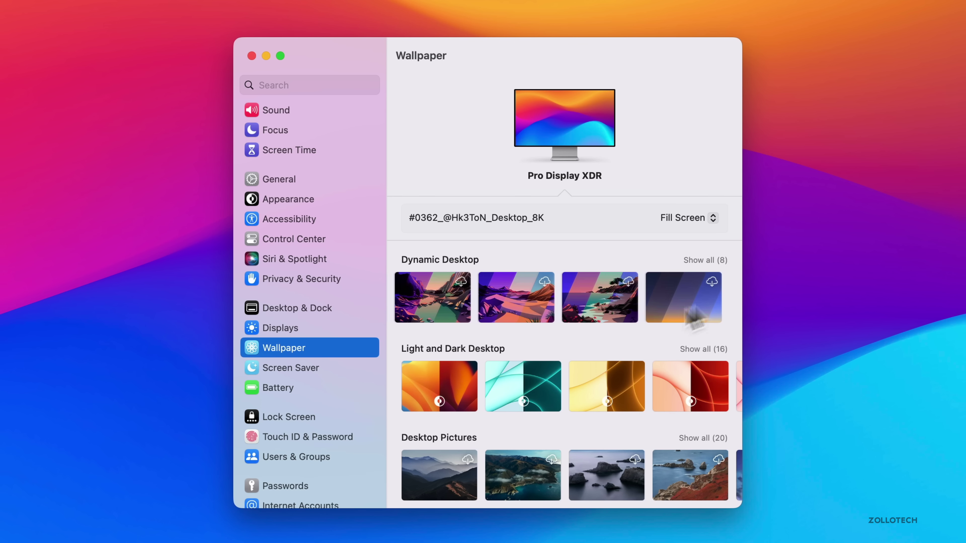
click(708, 262)
click(710, 220)
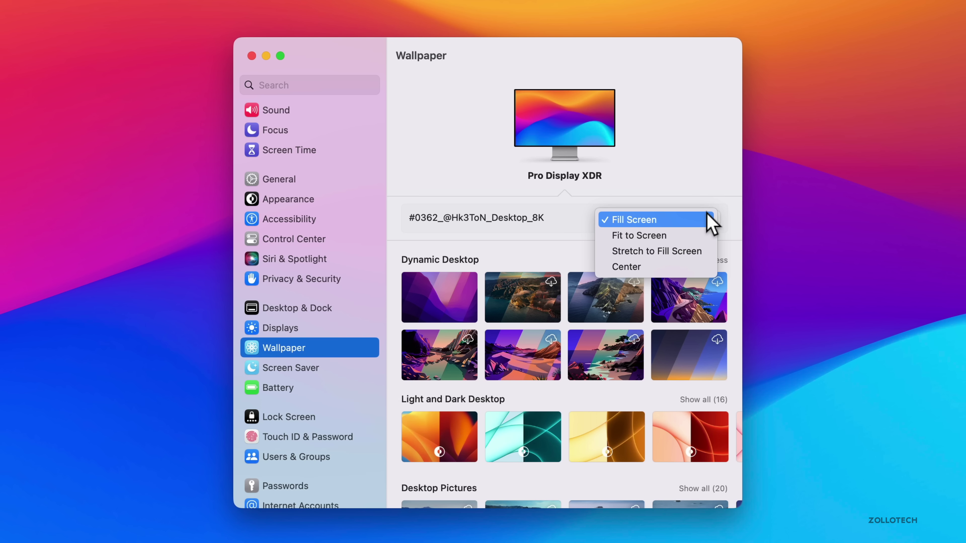
click(709, 220)
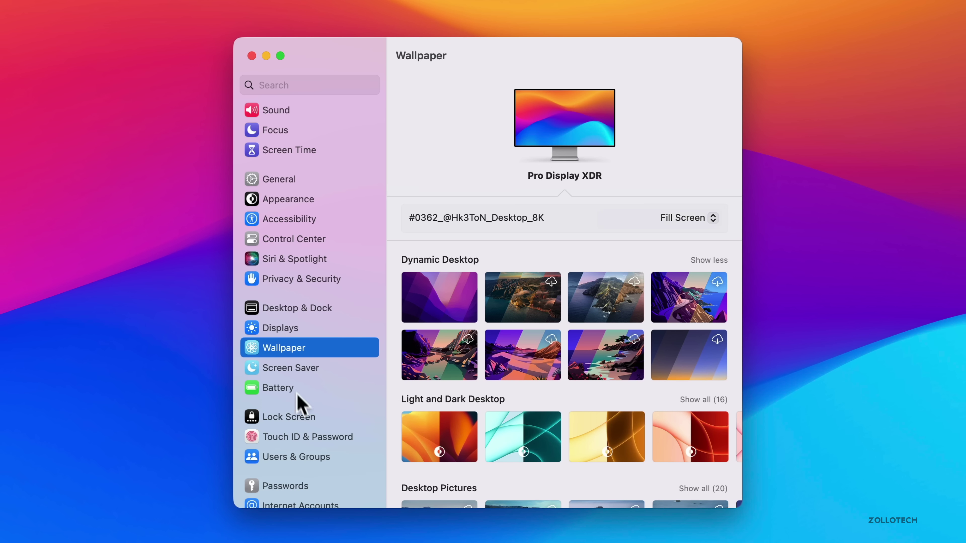
Step: Review the battery health details in the Battery settings and view the usage charts for the last 10 days
click(289, 389)
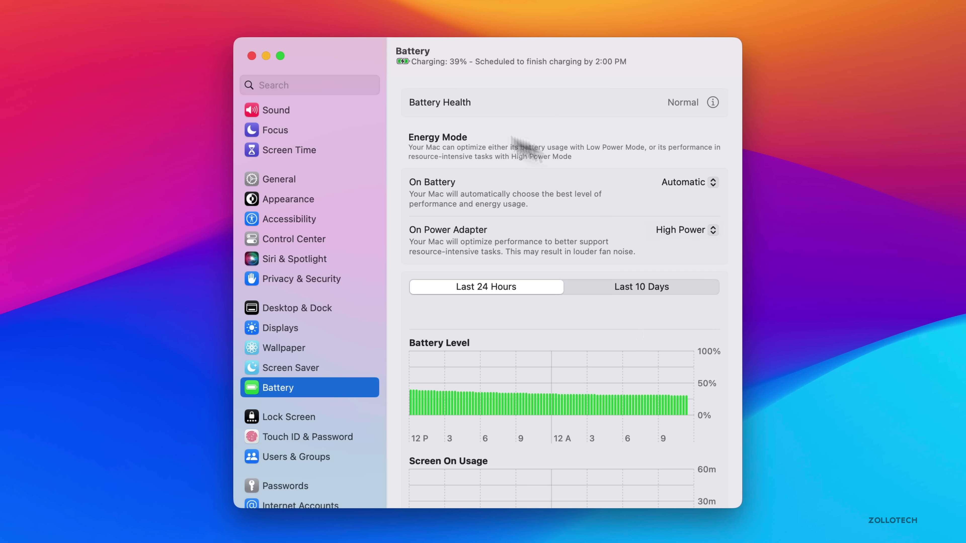
drag(665, 102, 702, 107)
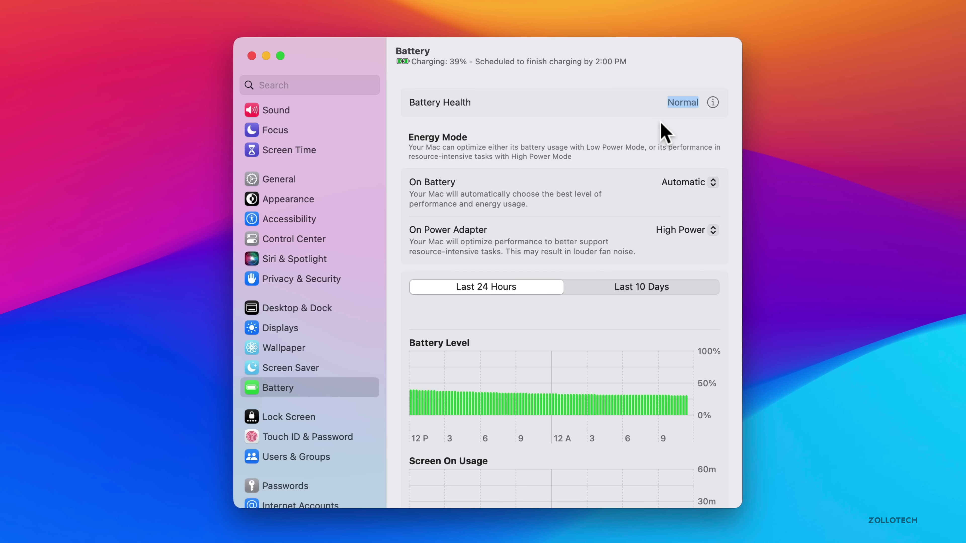
click(713, 102)
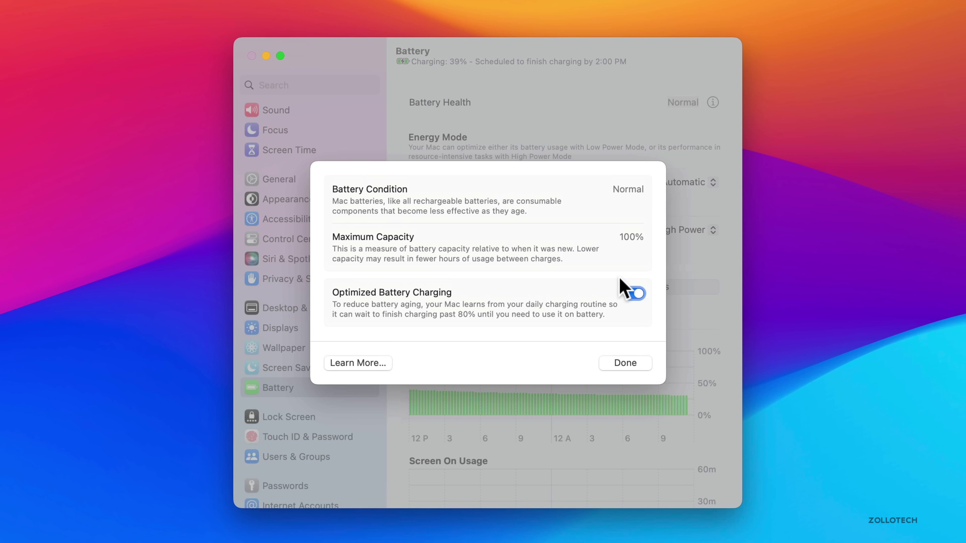
click(639, 366)
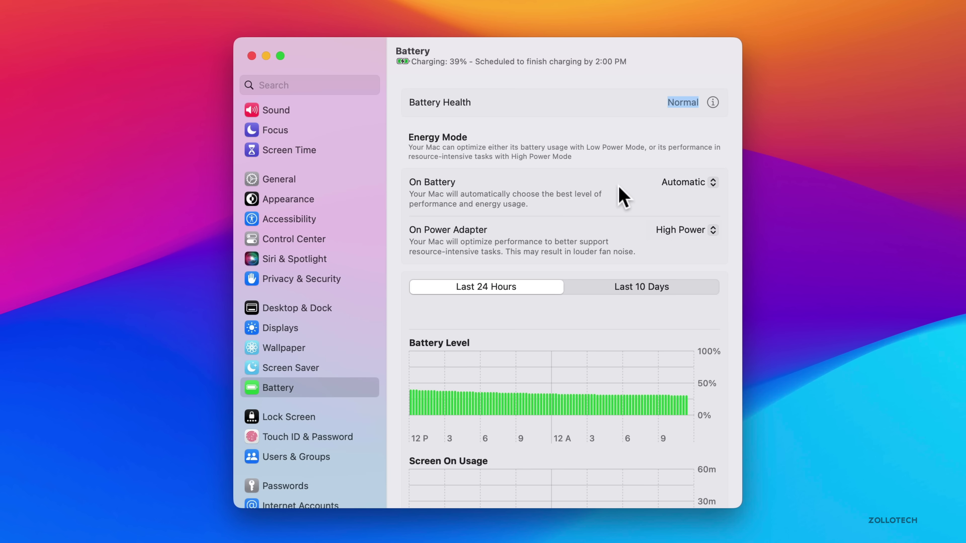
click(628, 290)
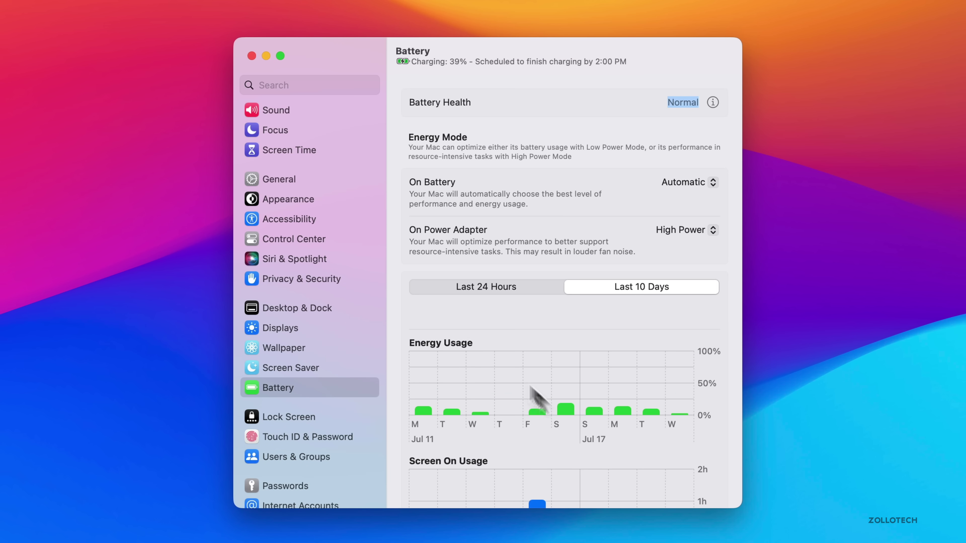
scroll(582, 430, down, 5)
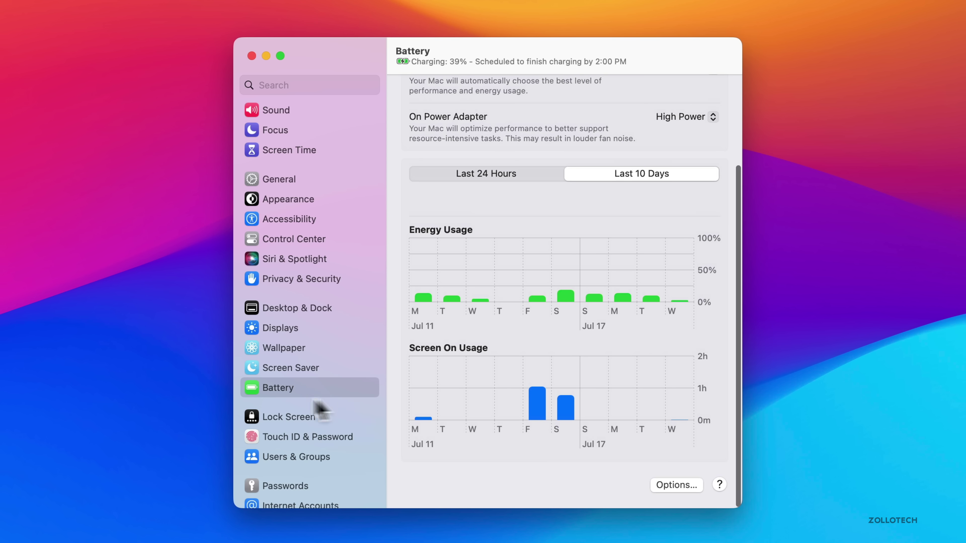
Step: Browse the Trackpad settings, reviewing the Point & Click, Scroll & Zoom and More Gestures options
scroll(320, 409, down, 6)
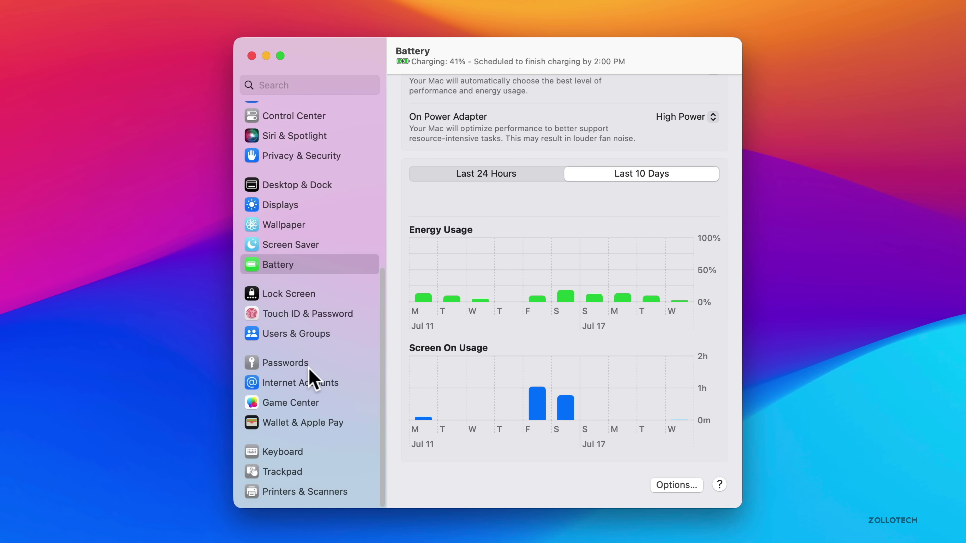
click(285, 452)
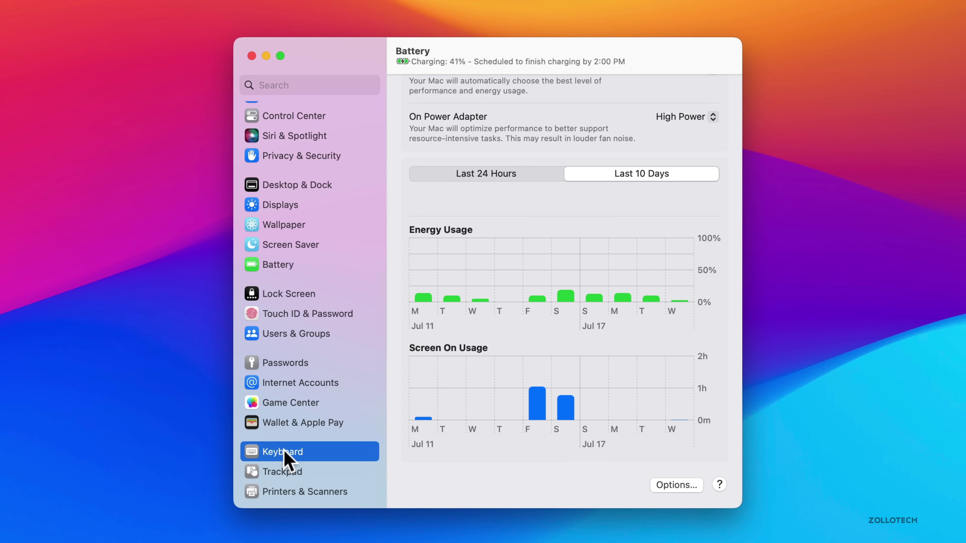
click(289, 472)
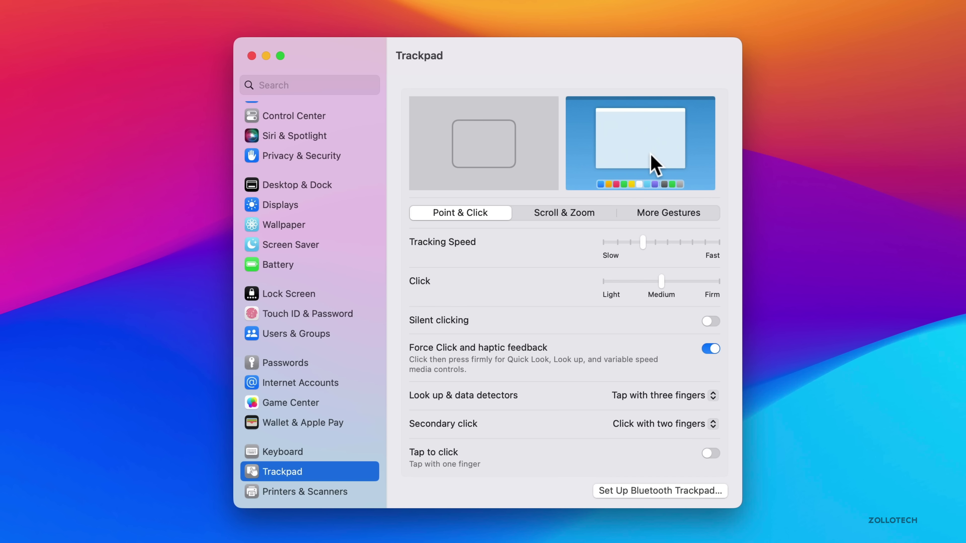
click(553, 216)
click(662, 217)
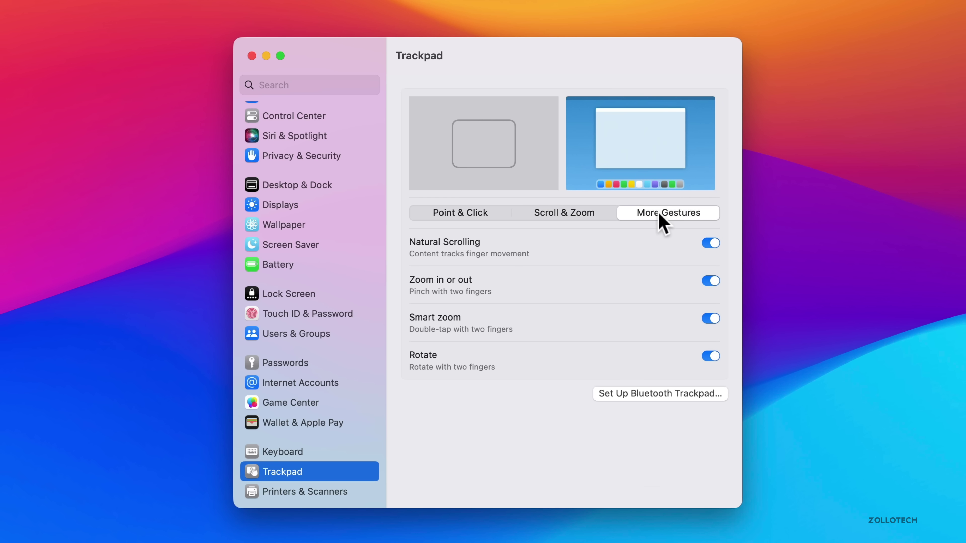
click(452, 214)
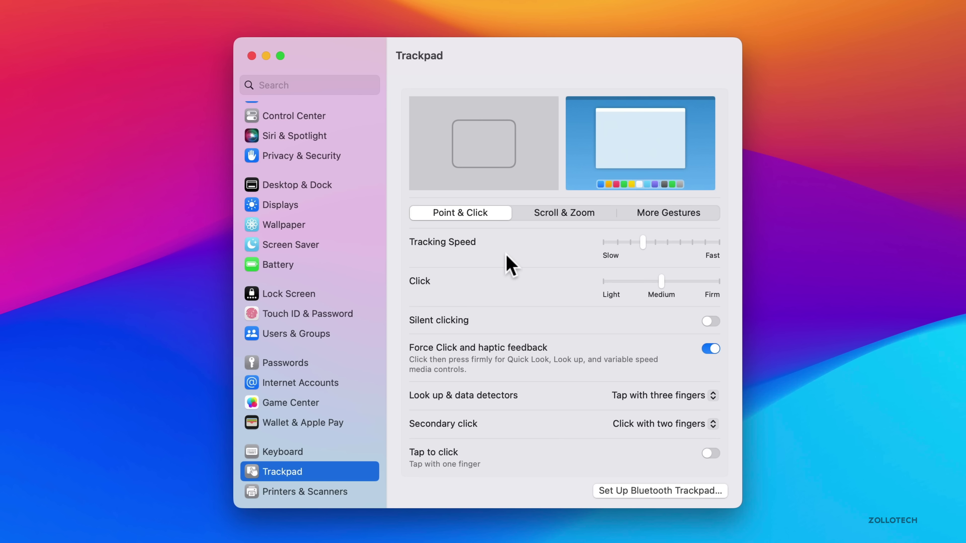
click(669, 215)
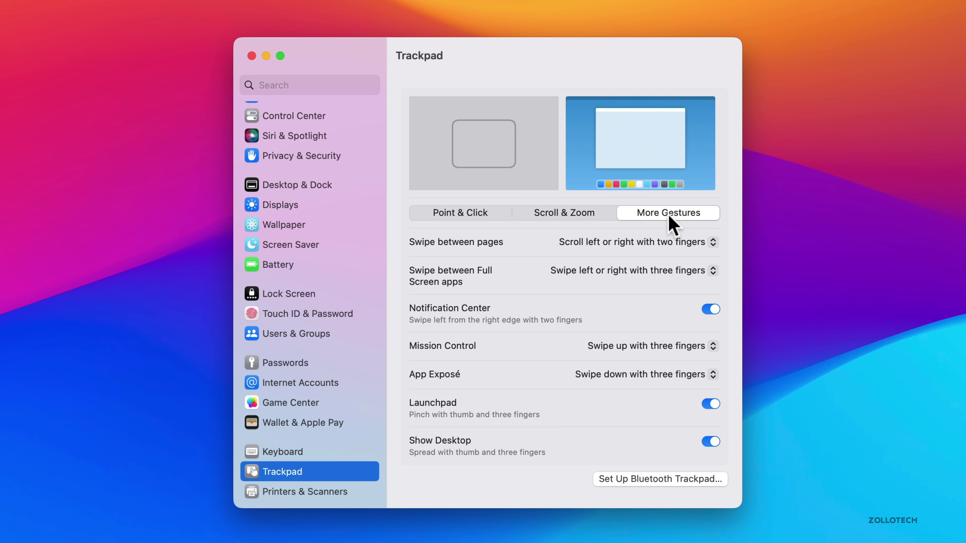
Step: Preview the full-screen app swipe gesture in the Trackpad settings, trigger App Exposé and return to the settings window
click(565, 275)
click(540, 273)
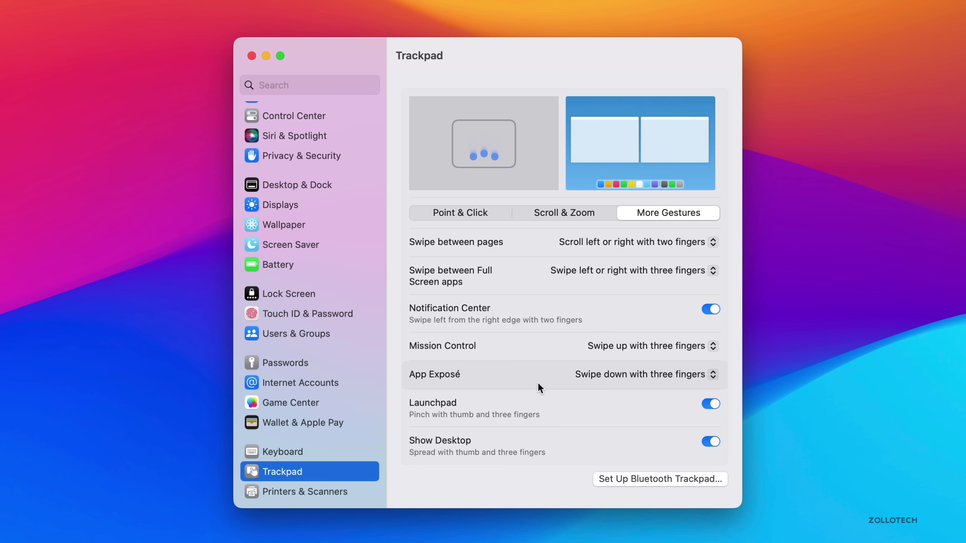
key(ctrl+Down)
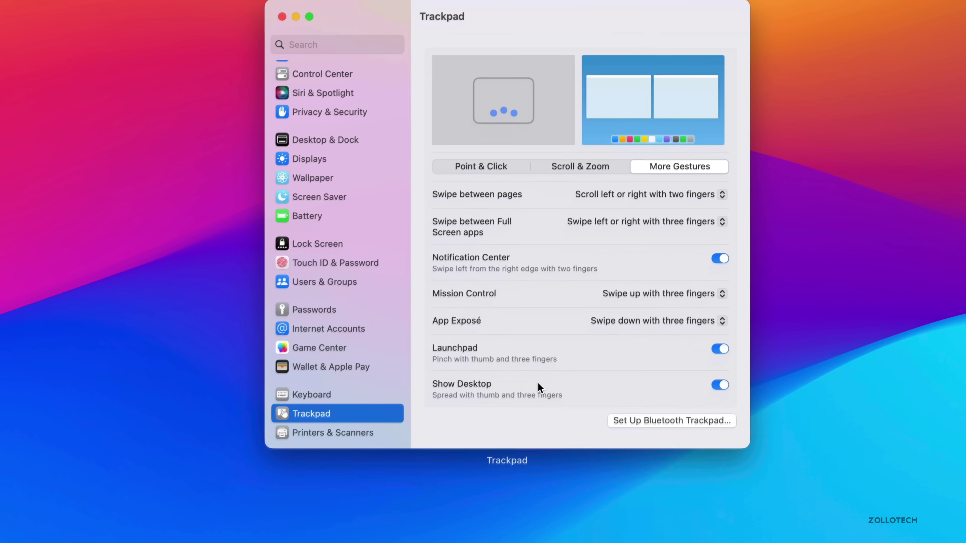
click(538, 383)
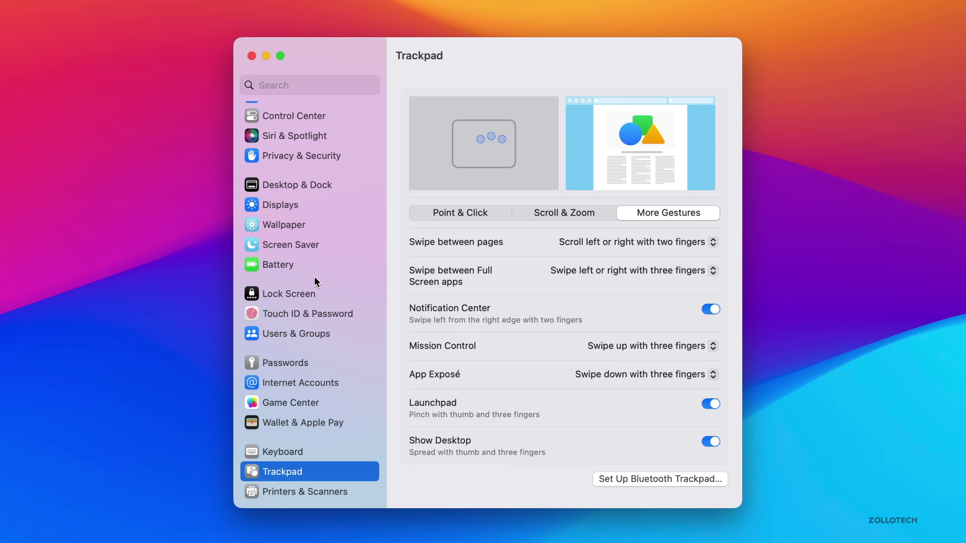
Step: Browse the Control Center settings from Control Center Modules through Menu Bar Only
scroll(315, 278, up, 10)
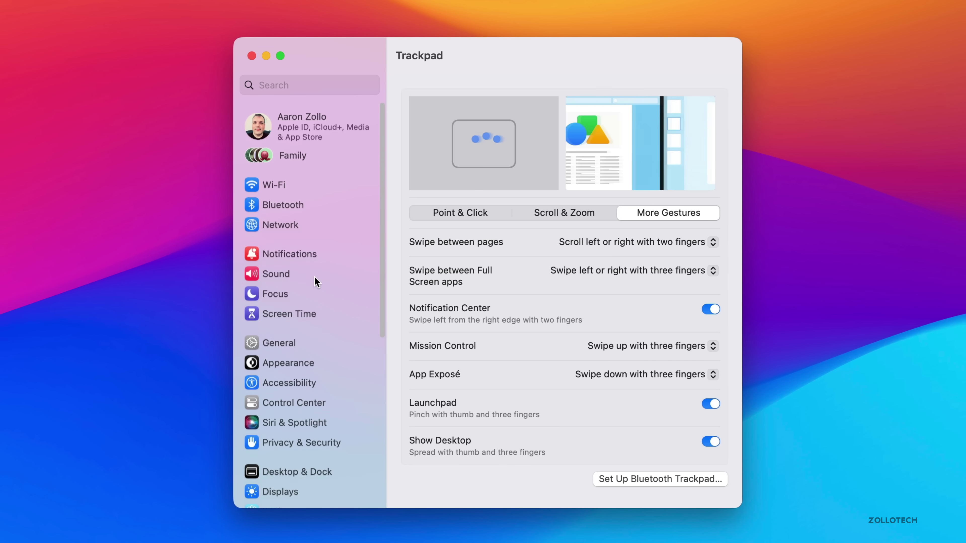
click(304, 400)
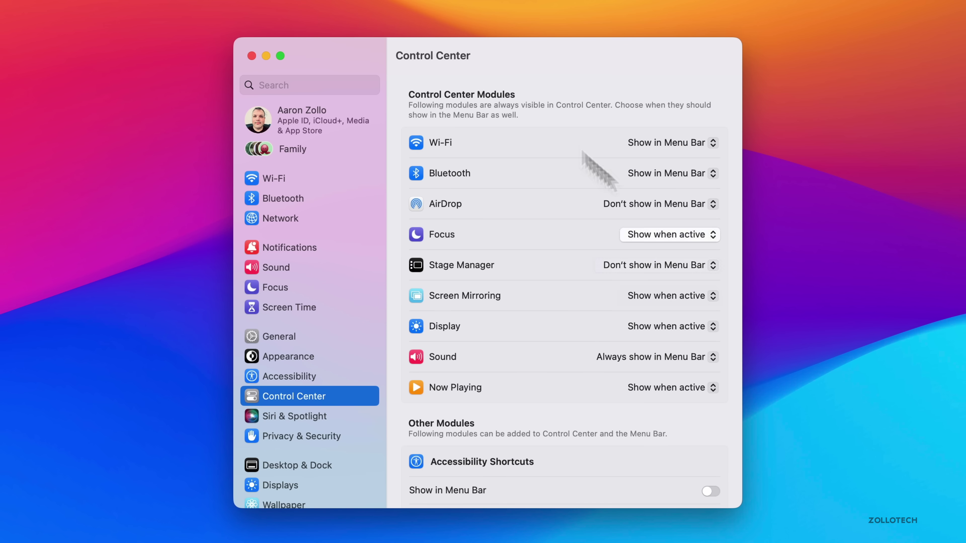
scroll(545, 331, down, 15)
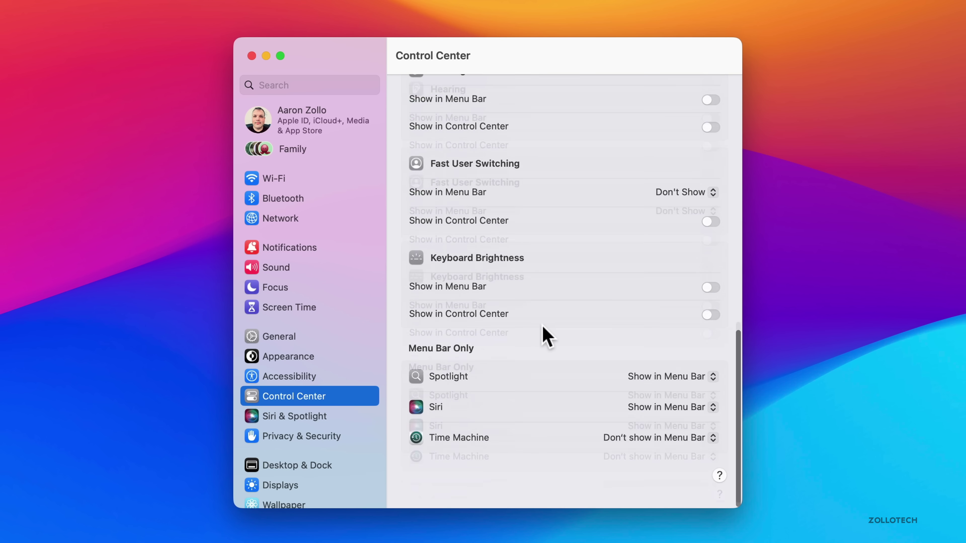
scroll(543, 331, up, 15)
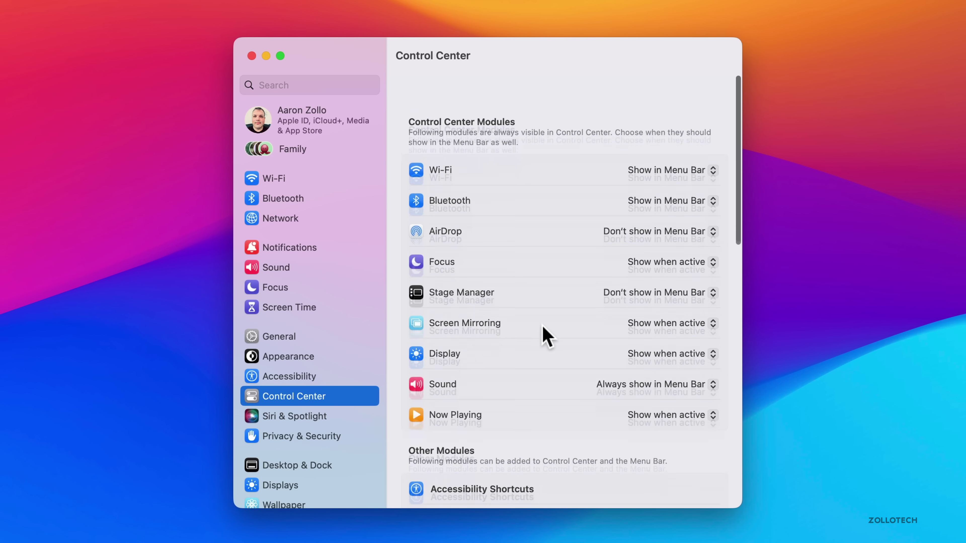
click(293, 340)
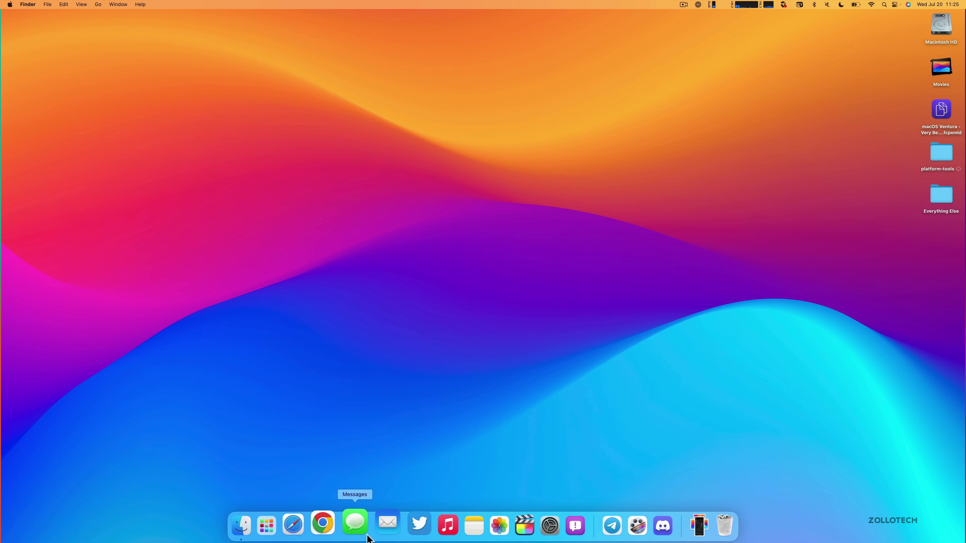
Step: Switch to Messages and send "This is a test message for a video" in the selected conversation
click(358, 524)
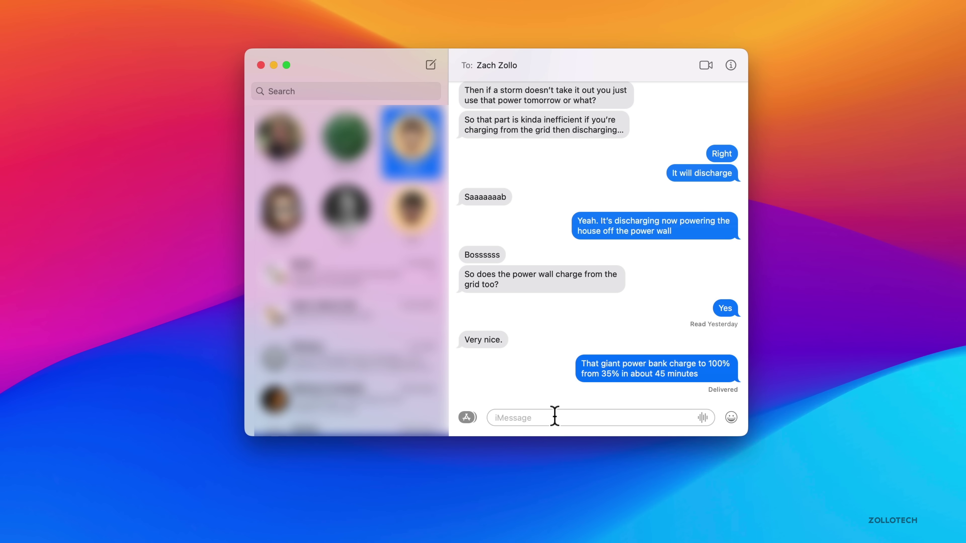
text(this is a test message for a video)
key(Return)
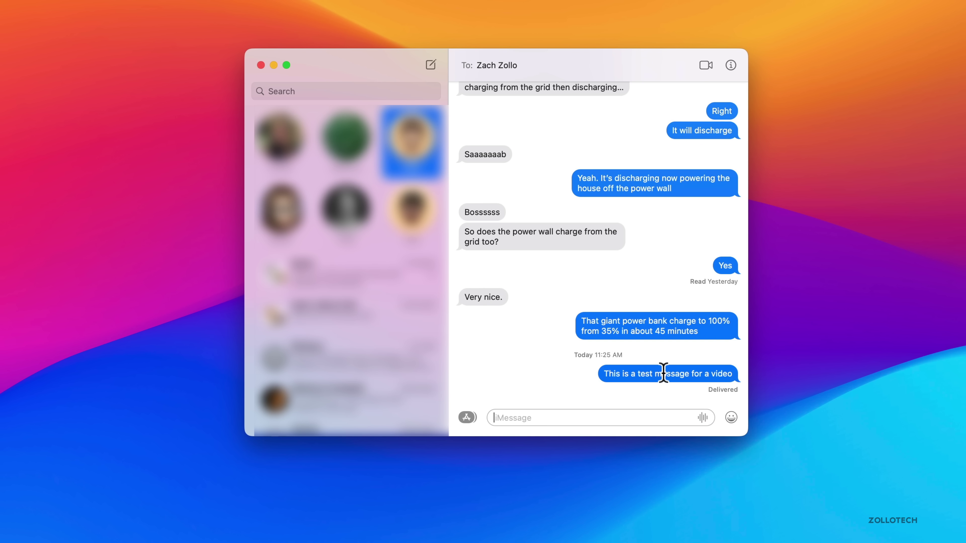
Step: Edit the sent test message to read "This is a test message for a video right now"
right_click(664, 373)
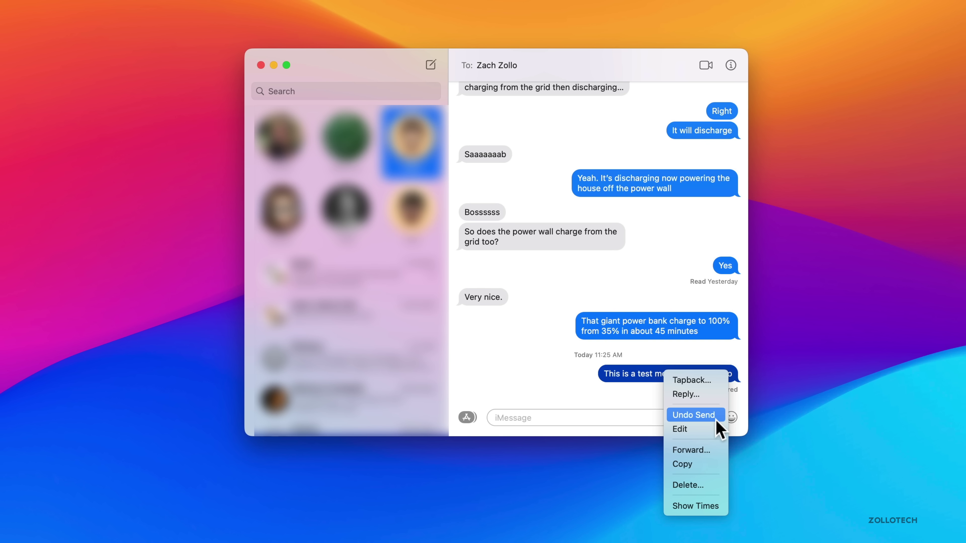
click(712, 429)
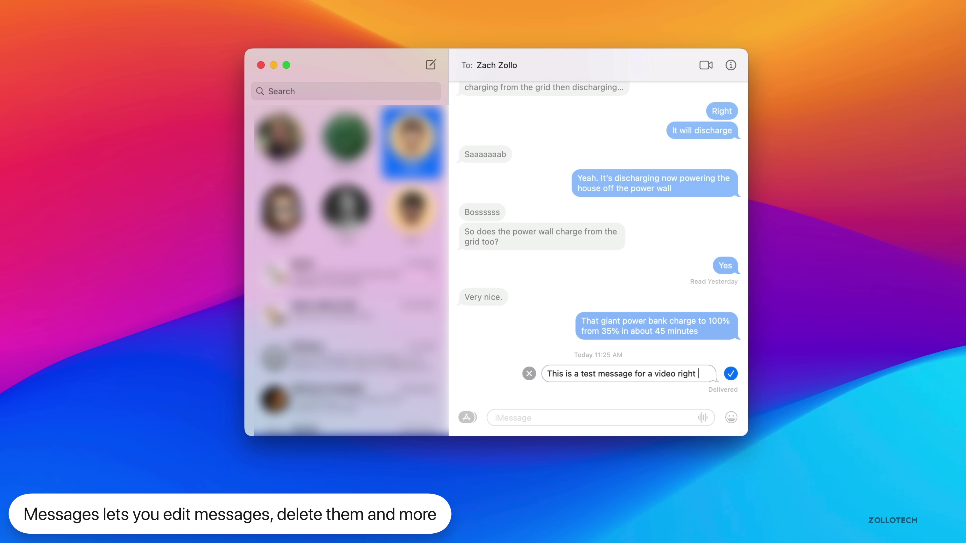
text(now)
key(Return)
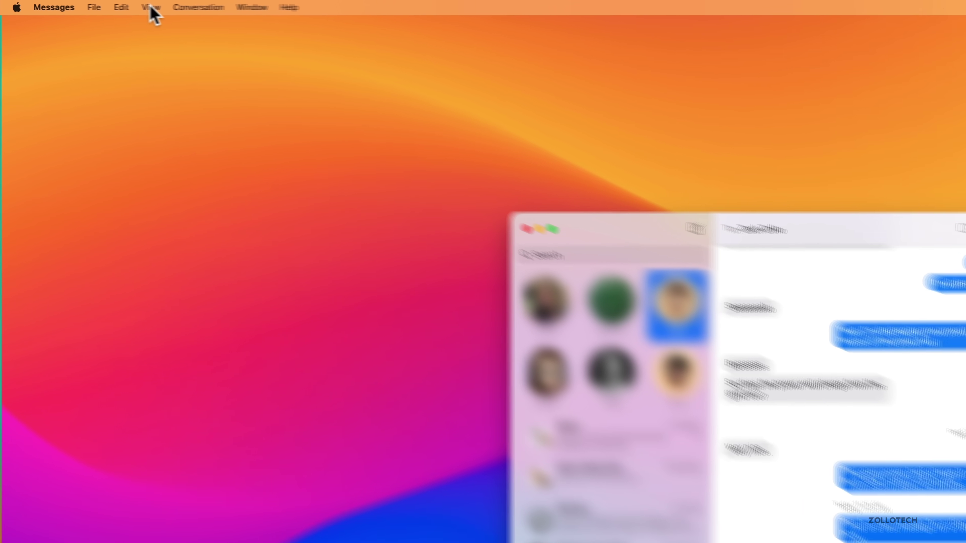
Step: Check the available message filters, including Recently Deleted, and quit Messages
click(90, 4)
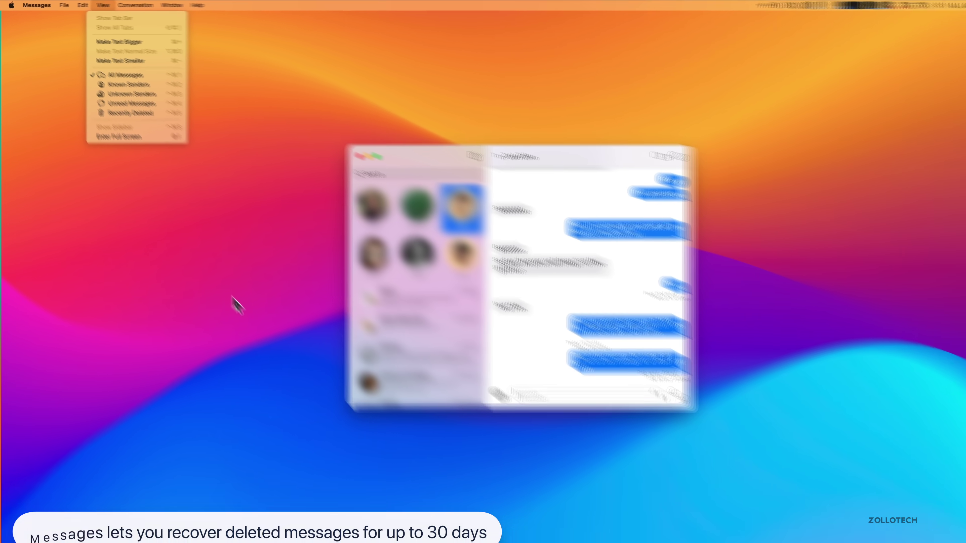
click(404, 518)
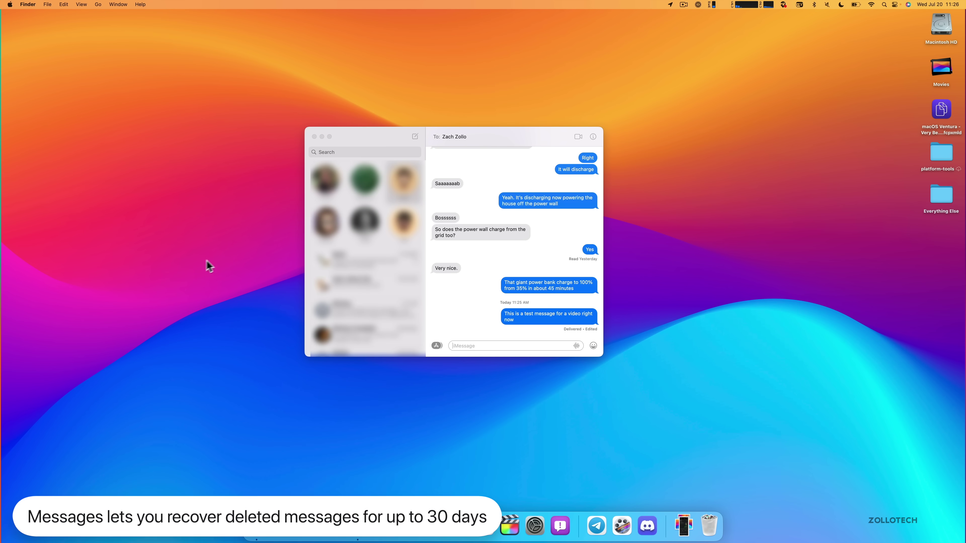
click(490, 331)
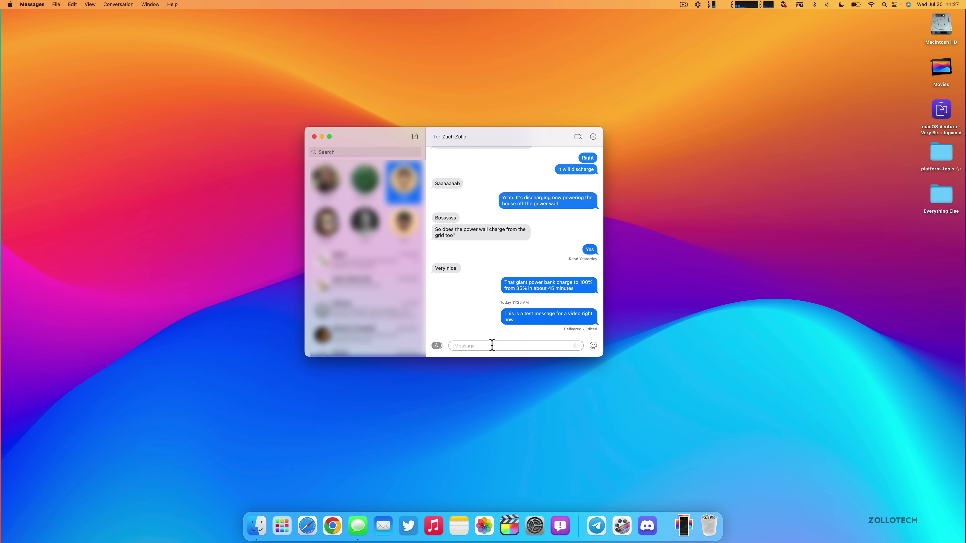
key(super+q)
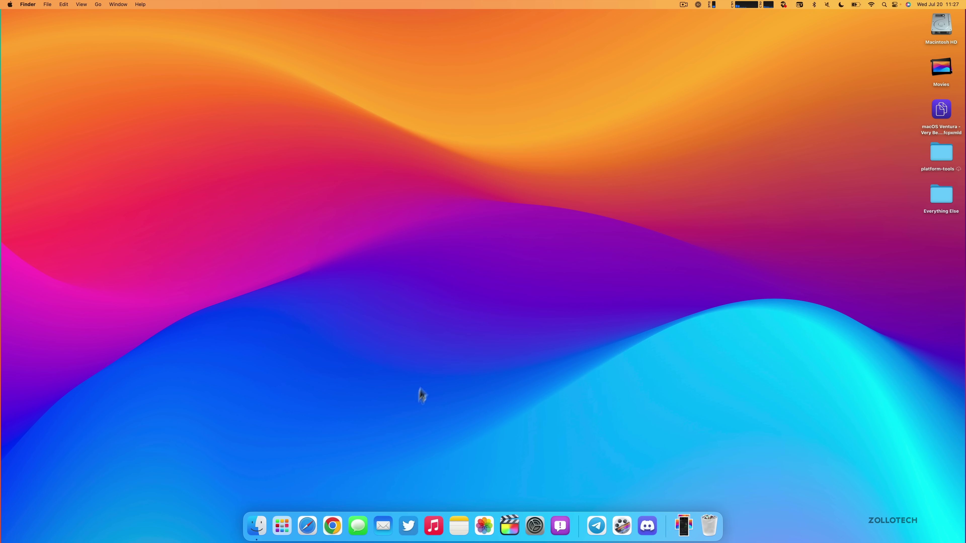
Step: Switch to Mail and compose a new email with subject "This is a test message" and body "Hello this is a test message"
click(381, 524)
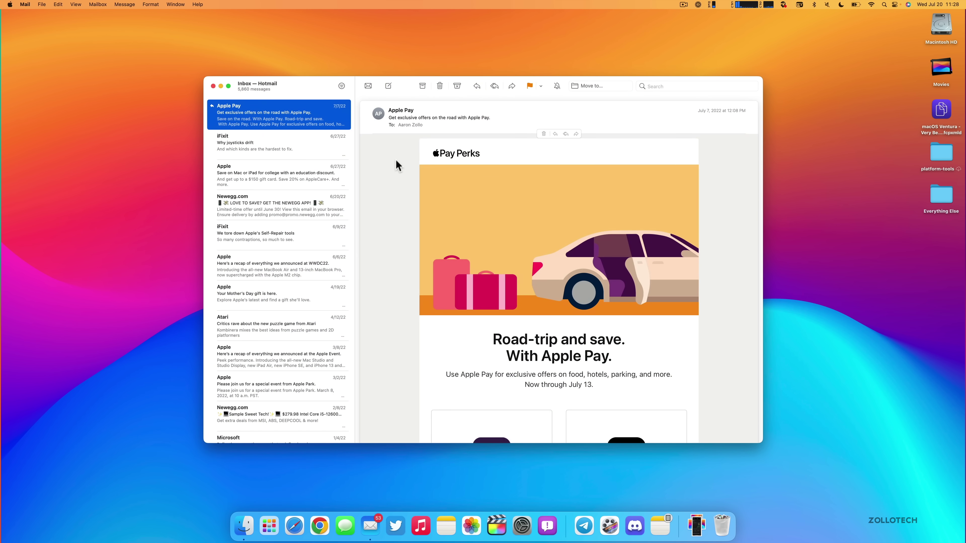
click(388, 86)
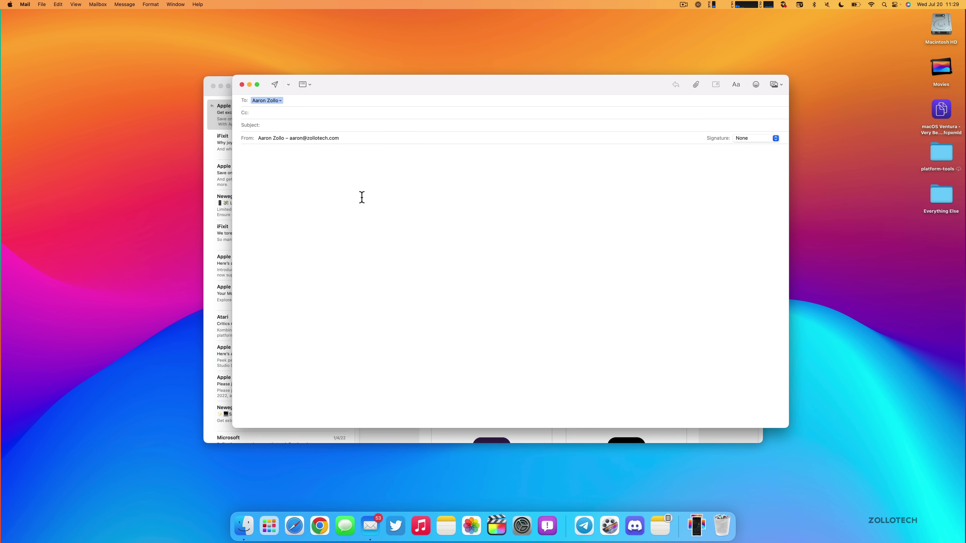
click(315, 126)
text(This is a test message)
key(Tab)
key(Tab)
key(Tab)
text(hello this is a test message)
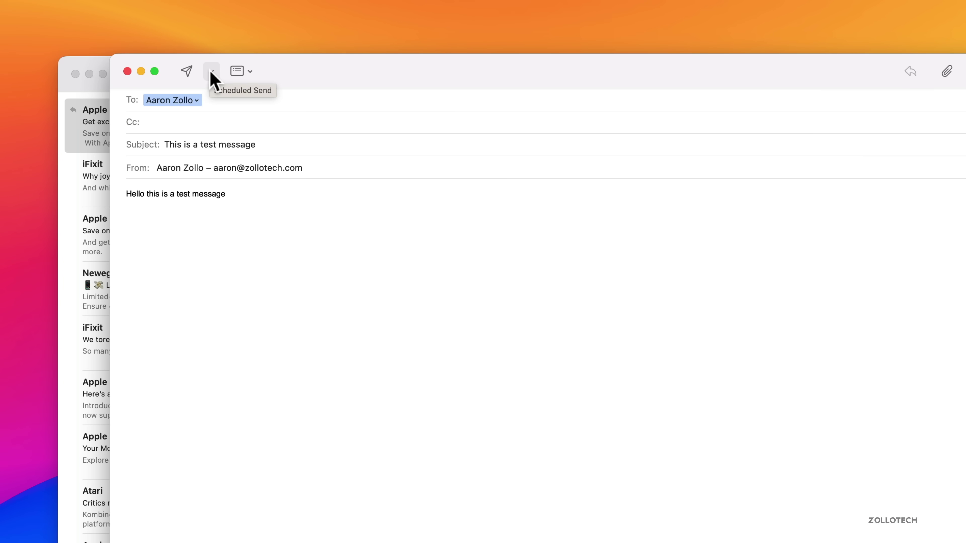
Step: Check the draft's scheduled-send and header field options, and send the email immediately
click(212, 72)
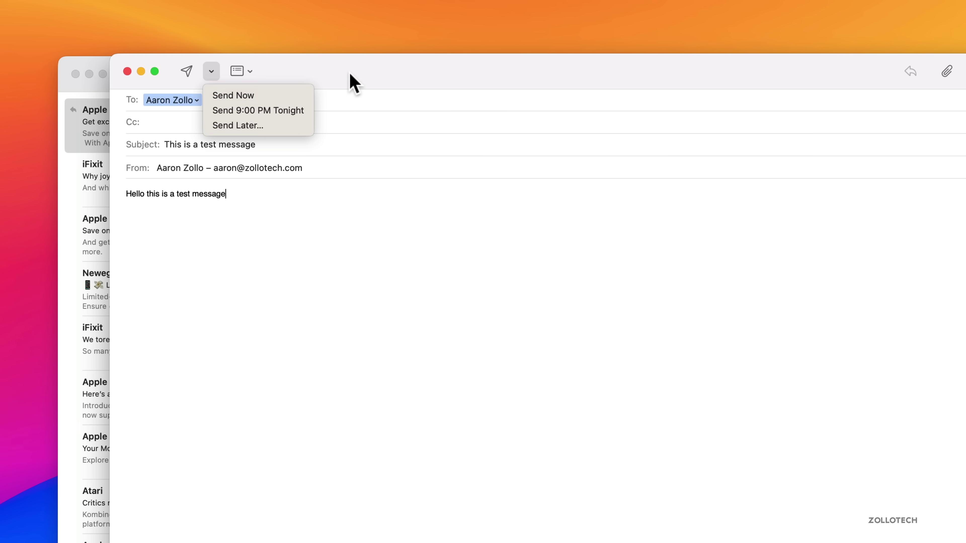
click(352, 80)
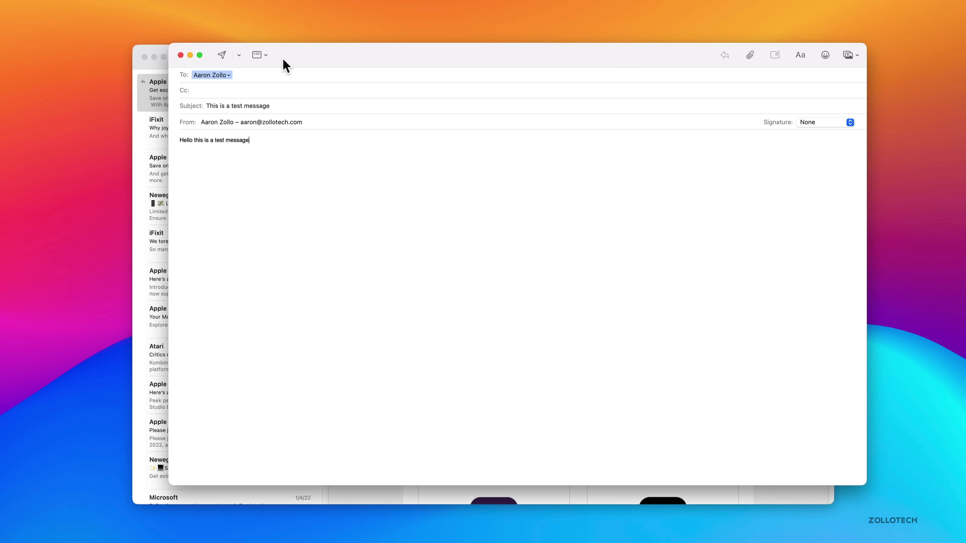
click(265, 55)
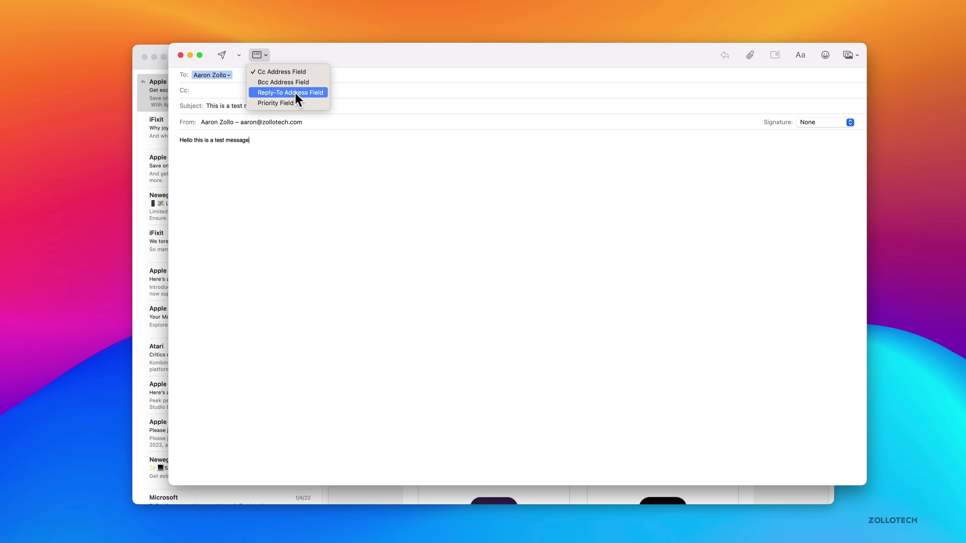
click(222, 54)
click(221, 55)
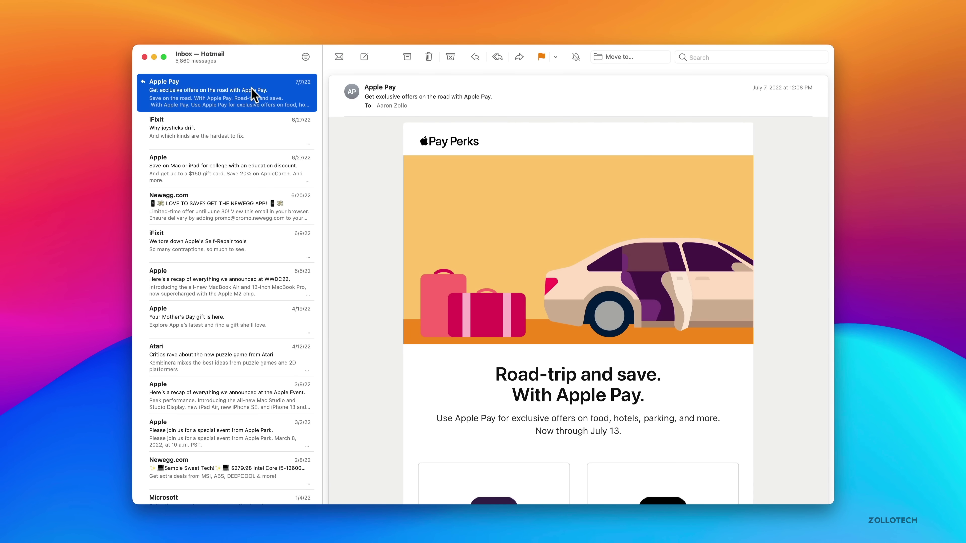
Step: View the Remind Me options for the Apple Pay email and the mail search, and quit Mail
right_click(233, 92)
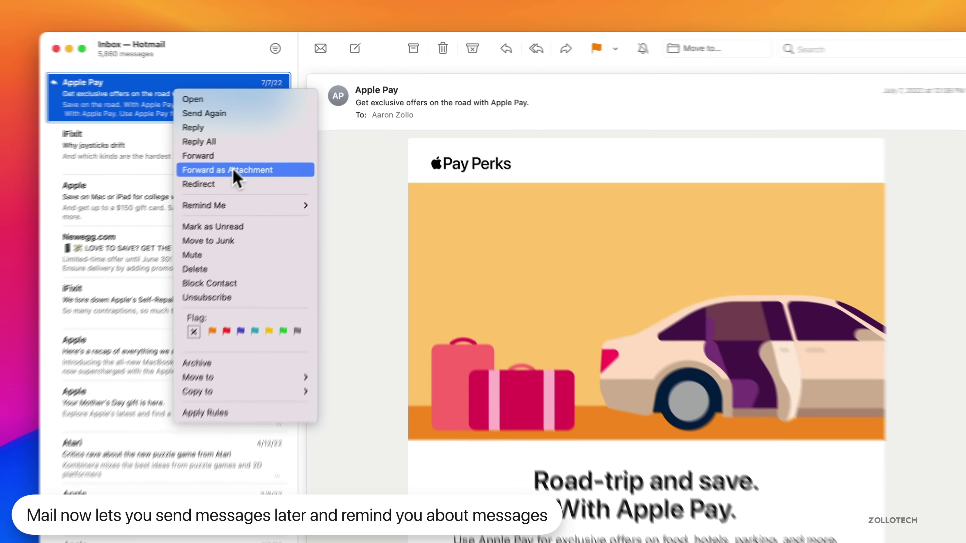
mouse_move(236, 206)
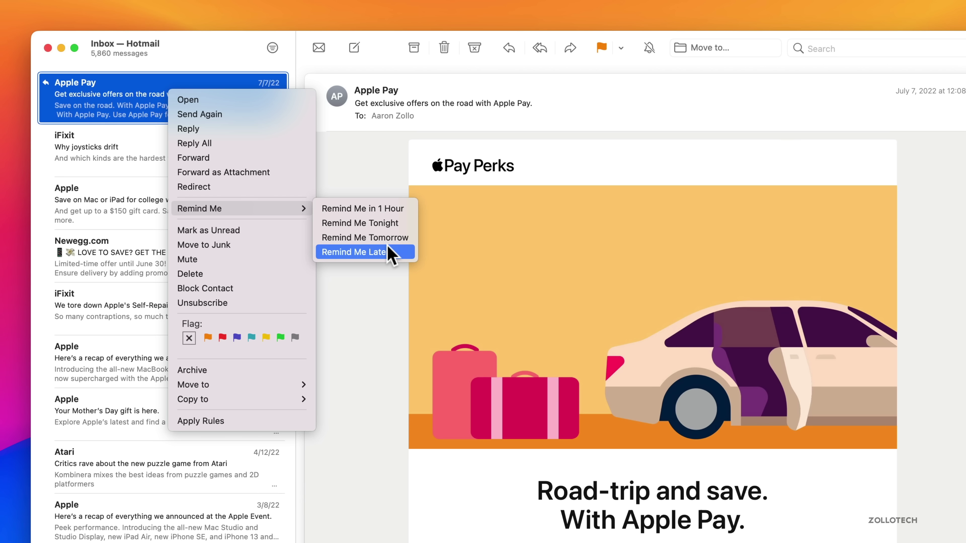
click(390, 169)
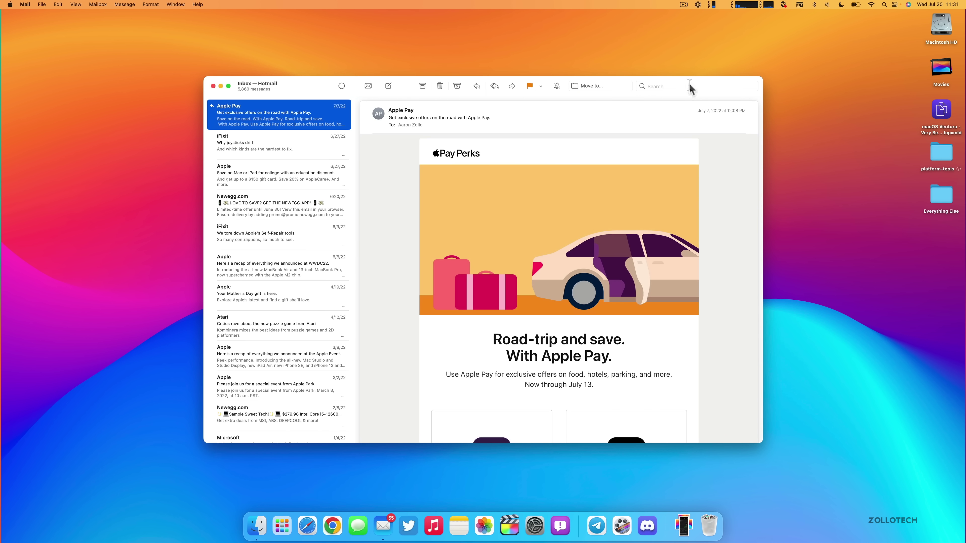
click(677, 86)
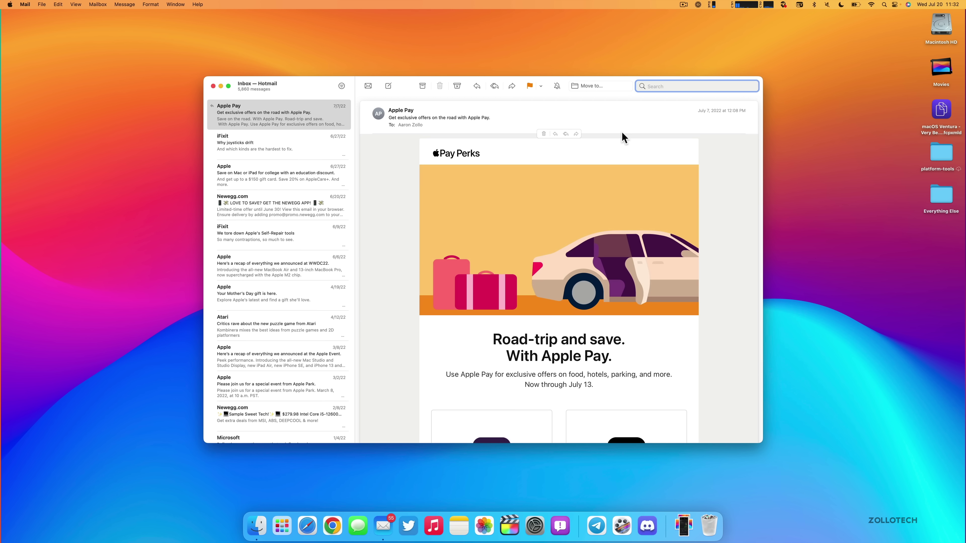
key(super+q)
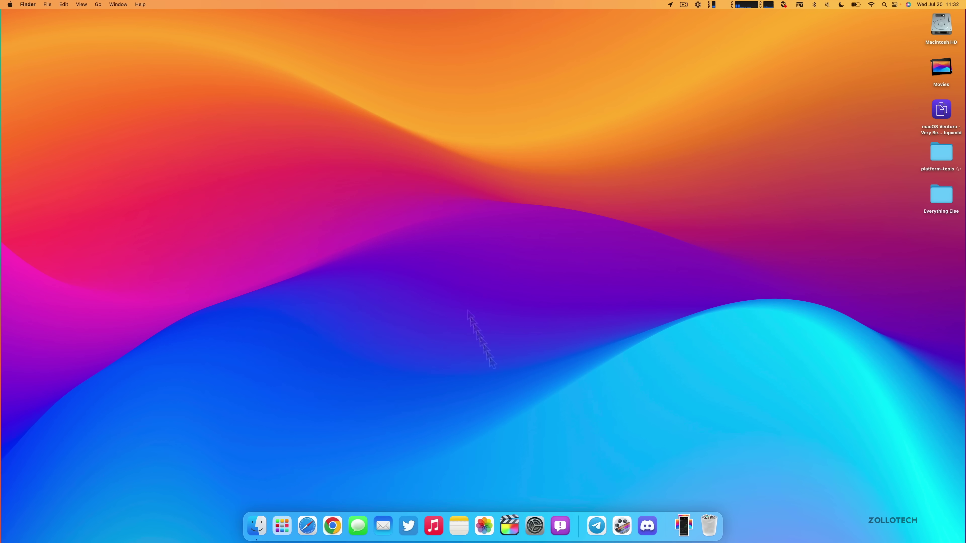
Step: Review System Settings' automatic update options under Software Update, toggling Install Security Responses and System files off and back on
click(540, 531)
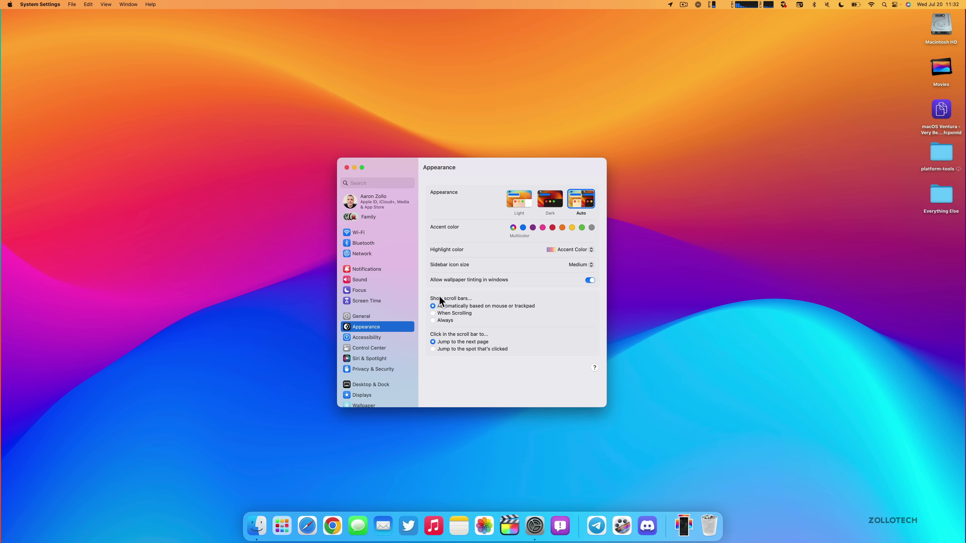
click(383, 316)
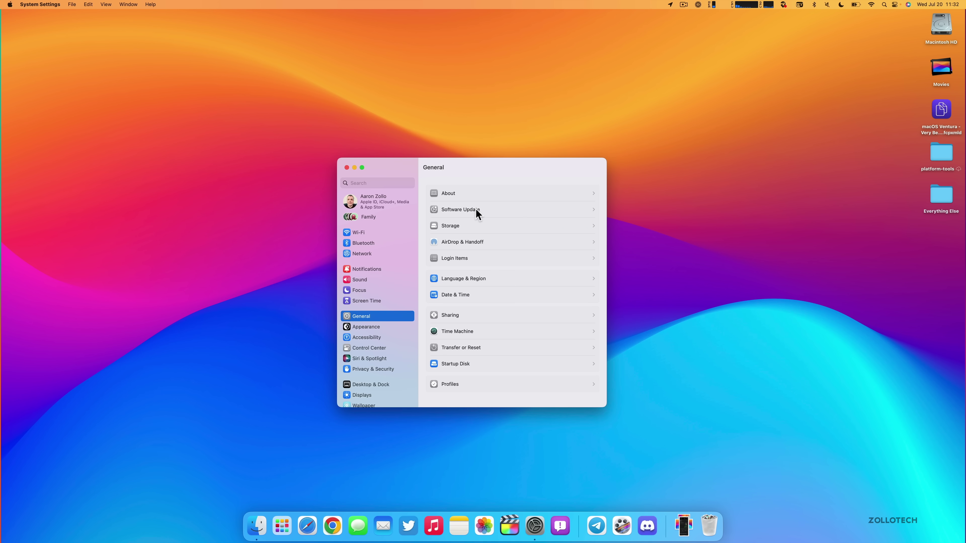
click(475, 209)
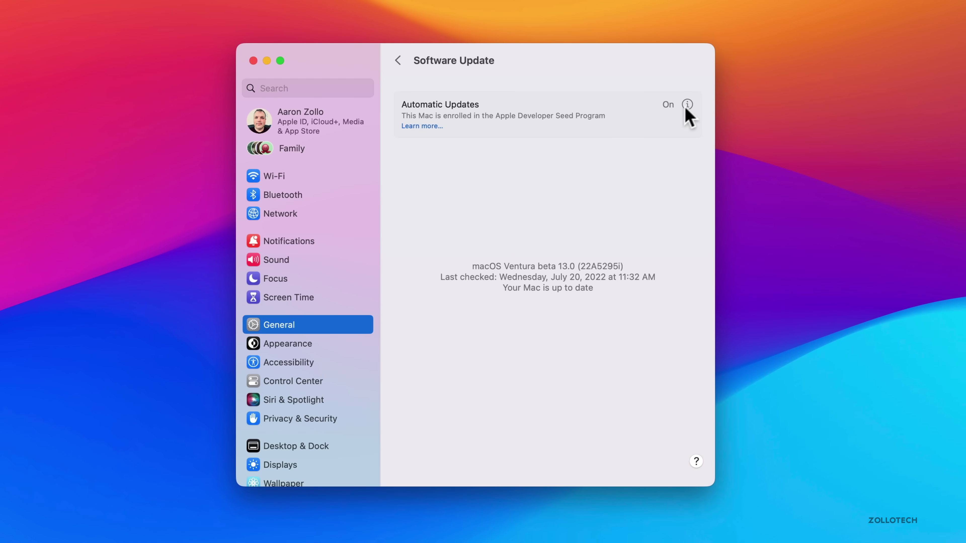
click(687, 105)
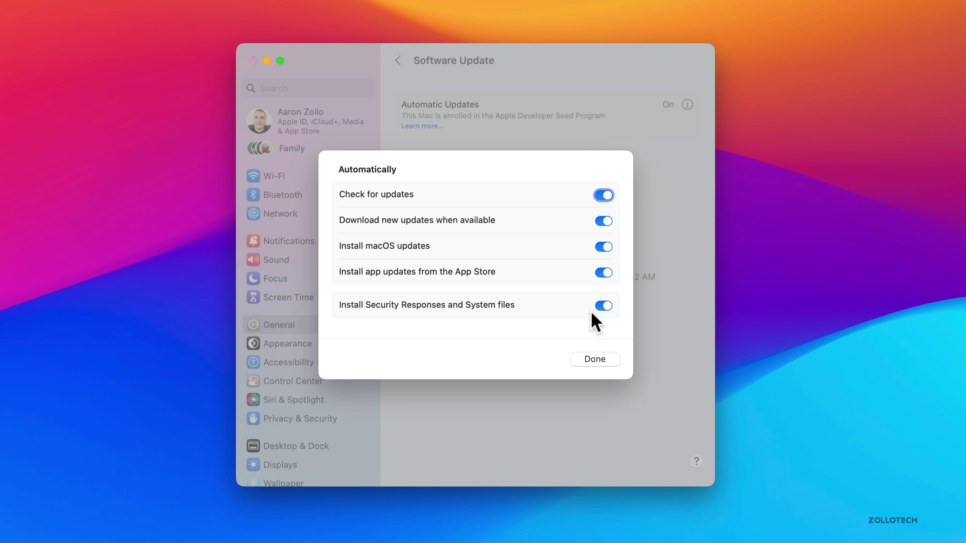
click(604, 306)
click(606, 307)
click(590, 365)
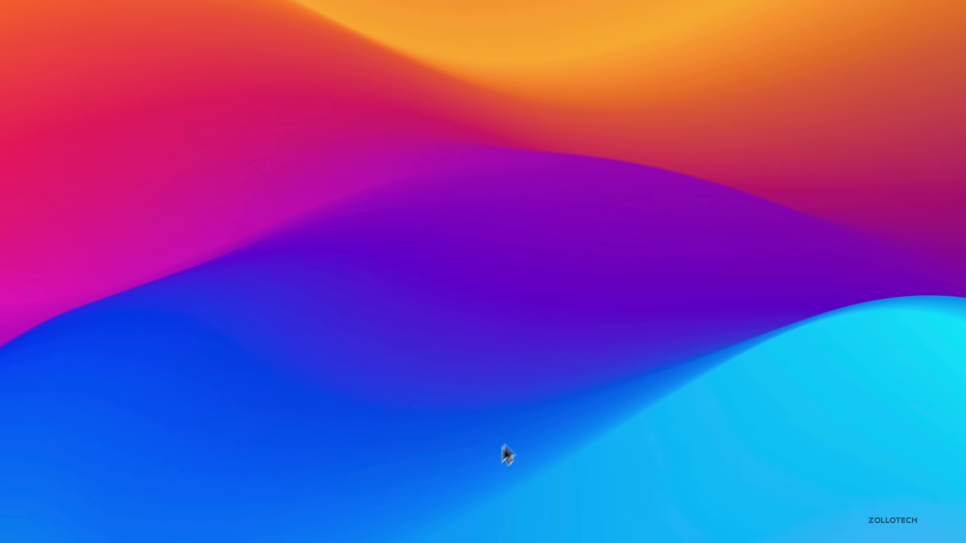
Step: Switch to Photos and review the Shared Library settings and the choices for which library to display
click(489, 514)
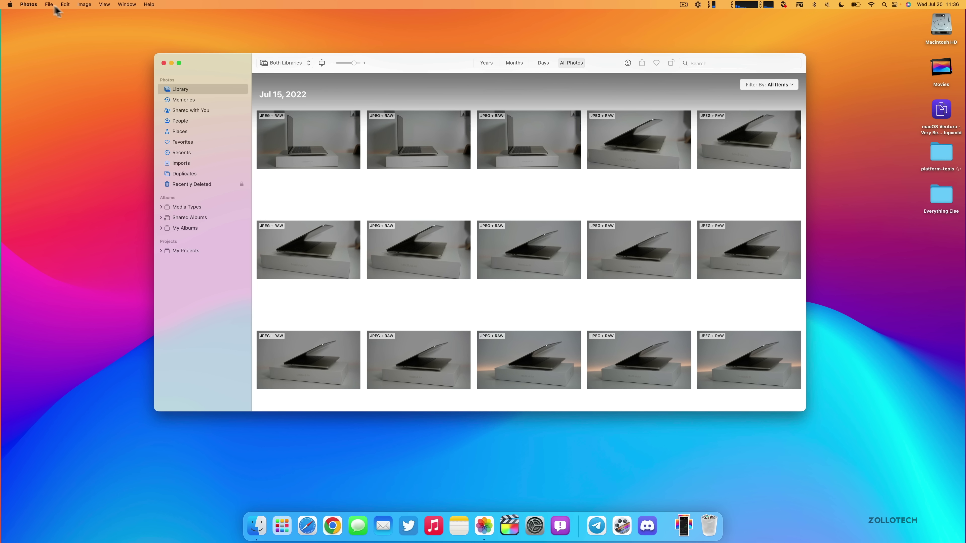
click(29, 5)
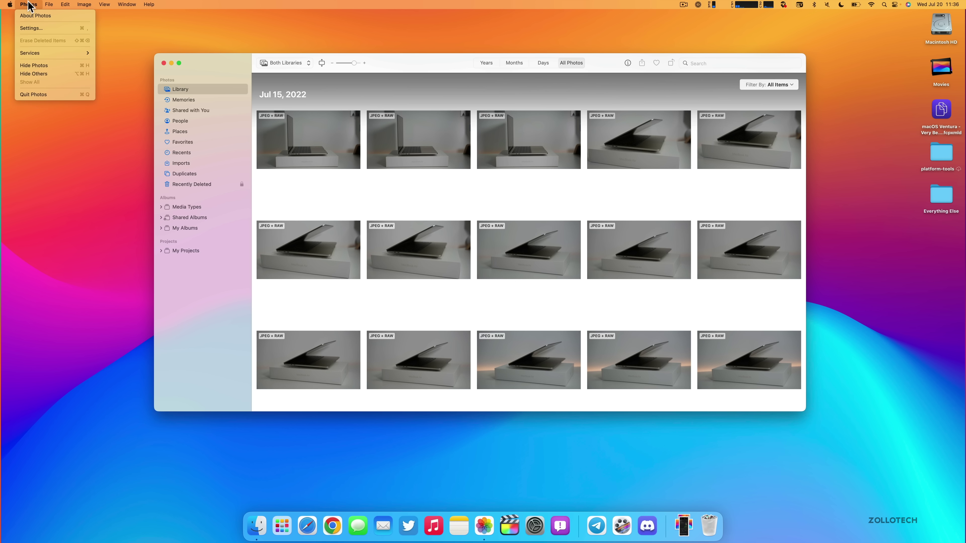
click(38, 29)
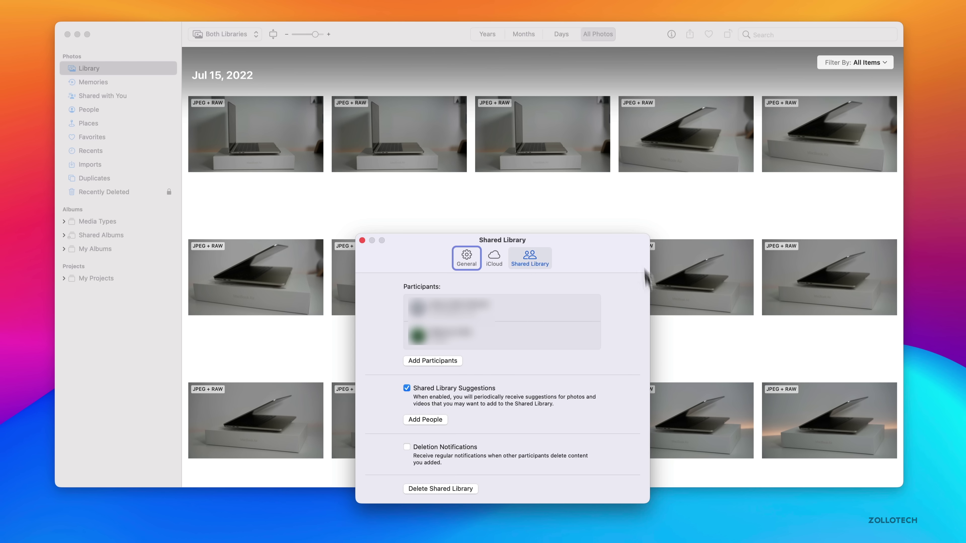
click(362, 240)
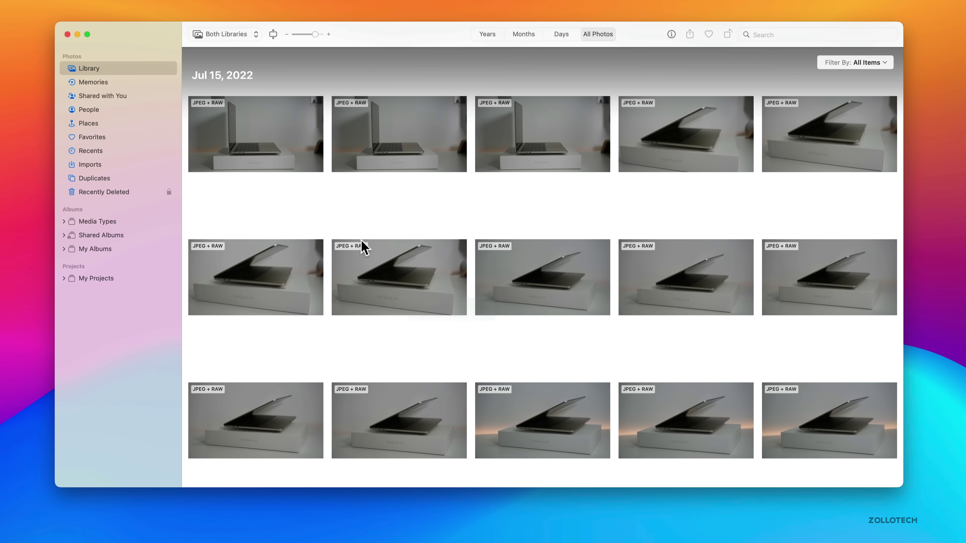
click(229, 35)
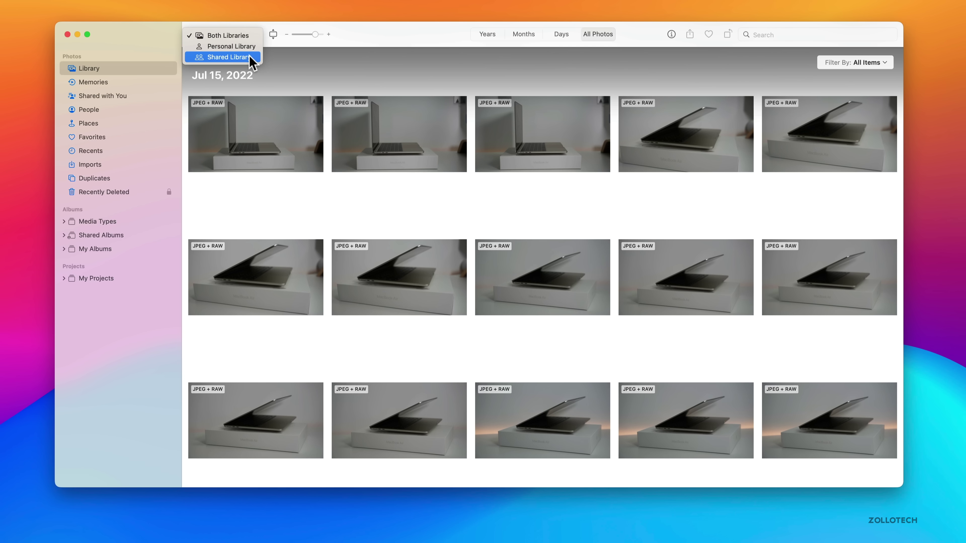
click(400, 38)
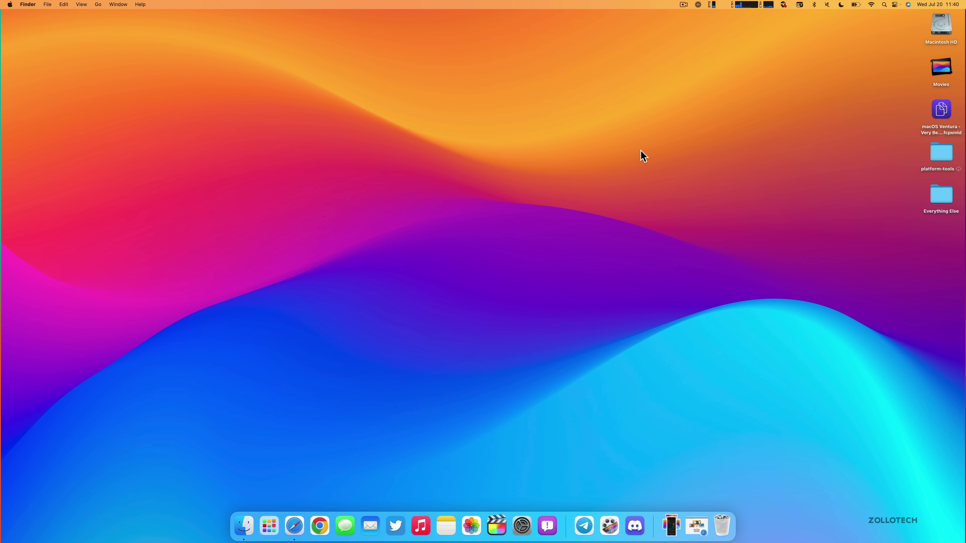
Step: Search Spotlight for "photos of a car"
key(super+space)
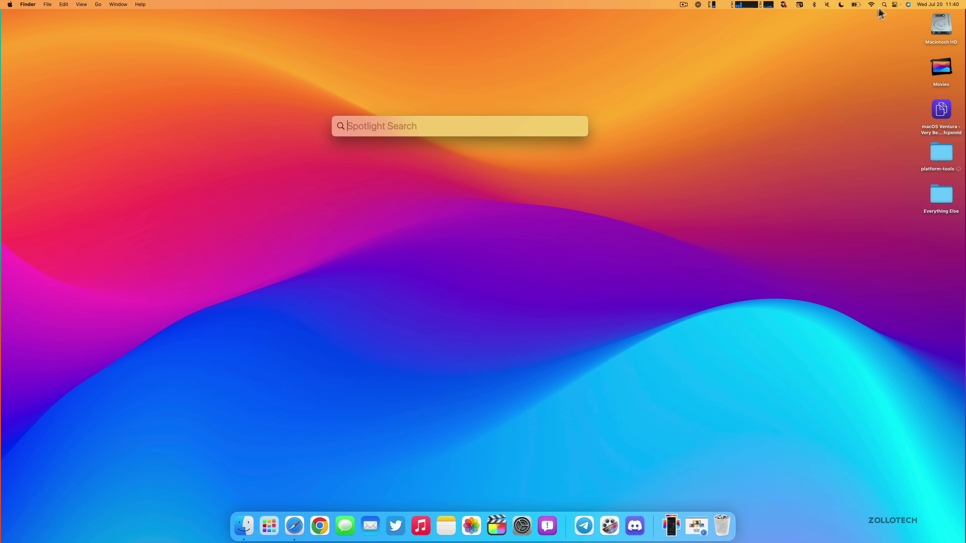
text(photos of)
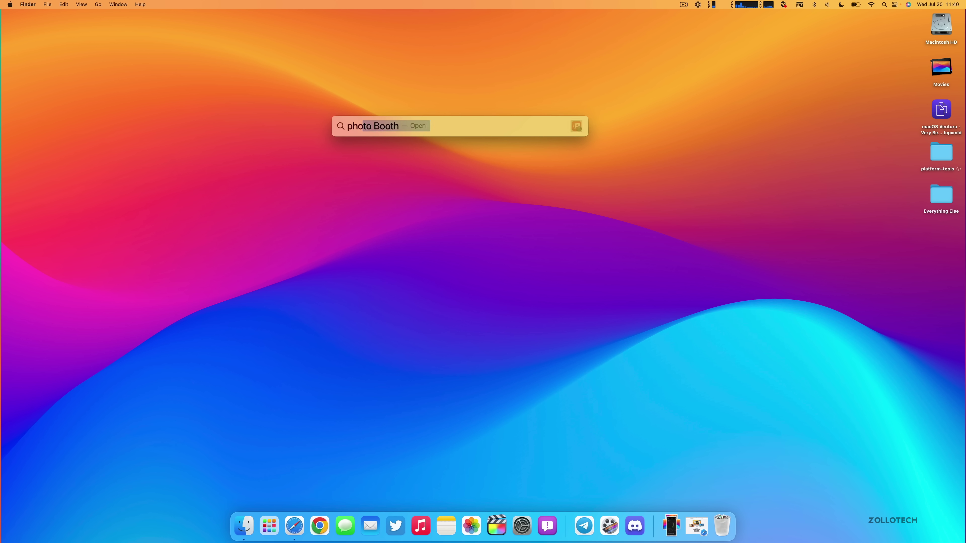
text( a car)
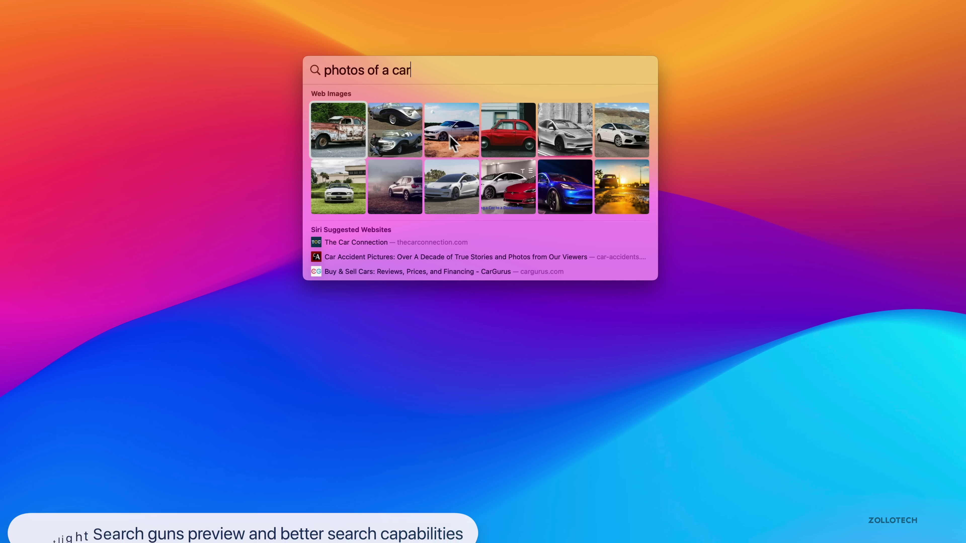
Step: Preview the white car image from turo.com and The Car Connection website within the Spotlight results using Quick Look
click(454, 194)
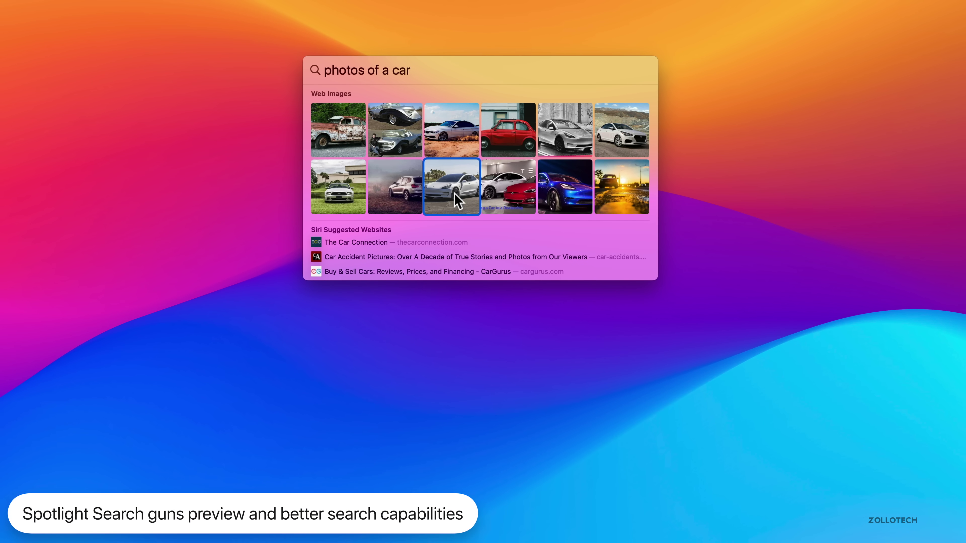
key(space)
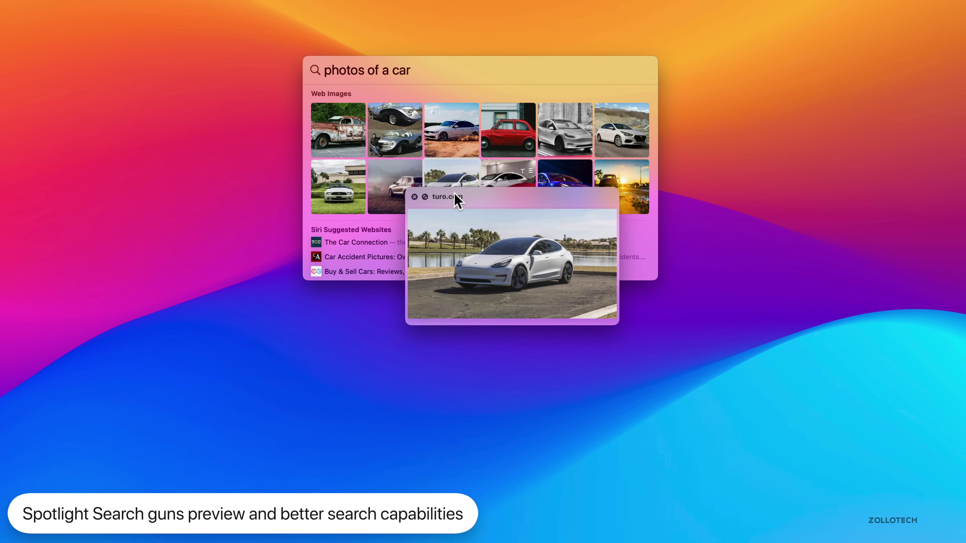
key(space)
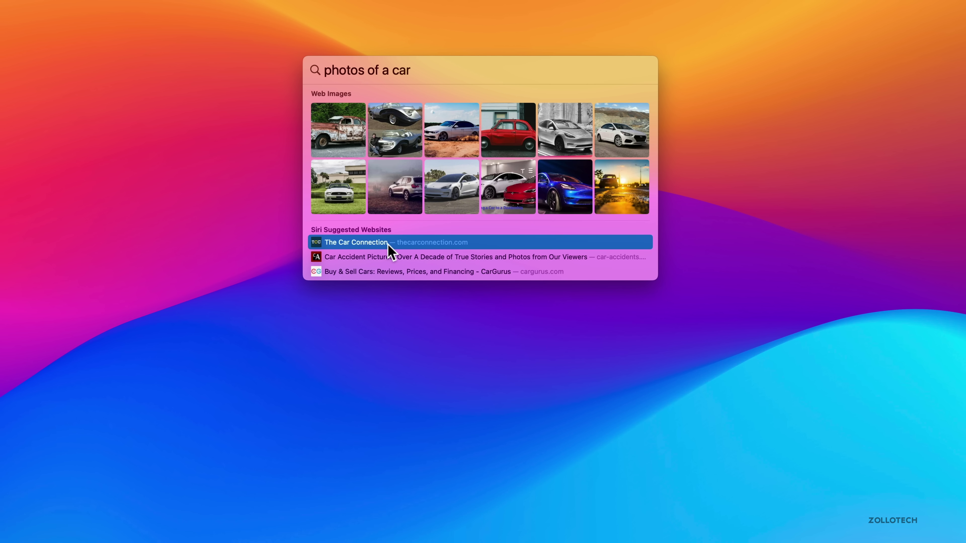
key(space)
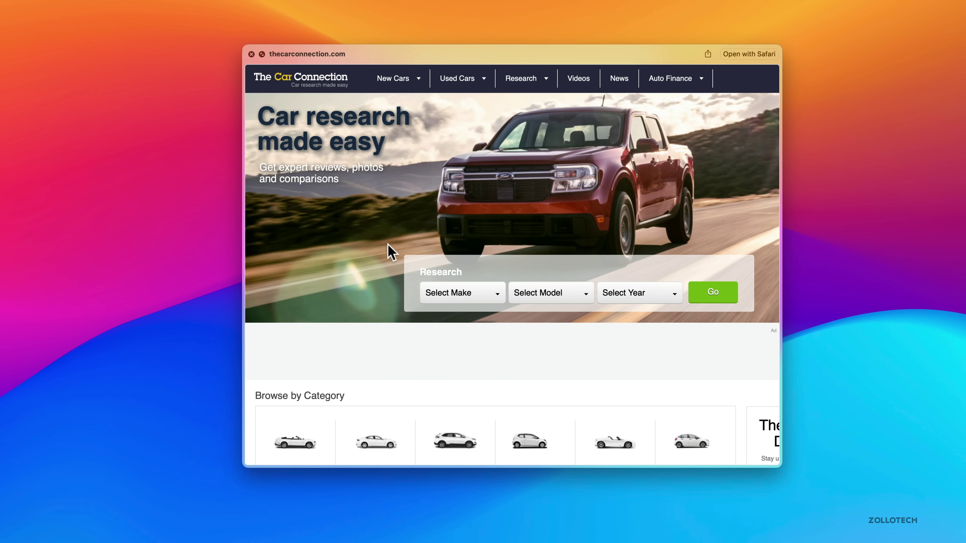
key(space)
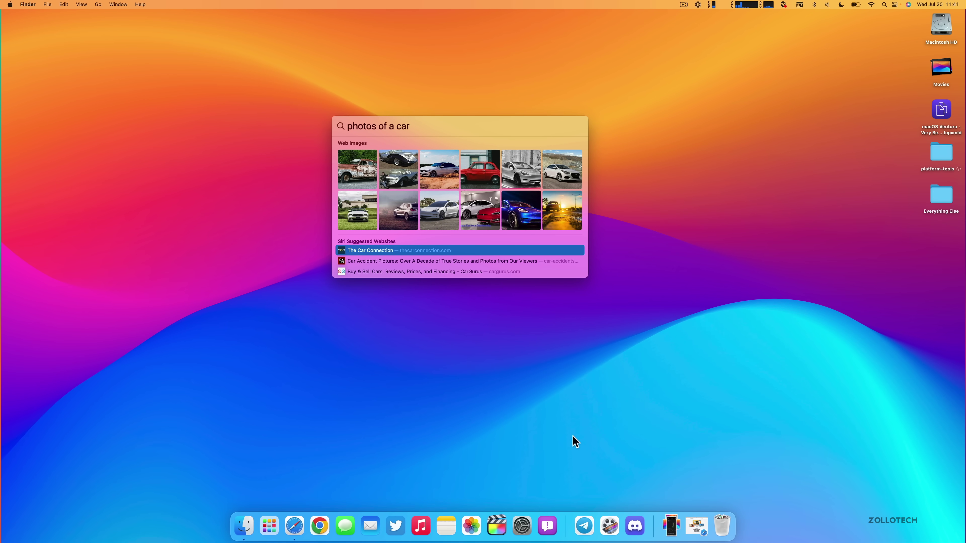
Step: Open System Settings and look through the Accessibility options
click(522, 525)
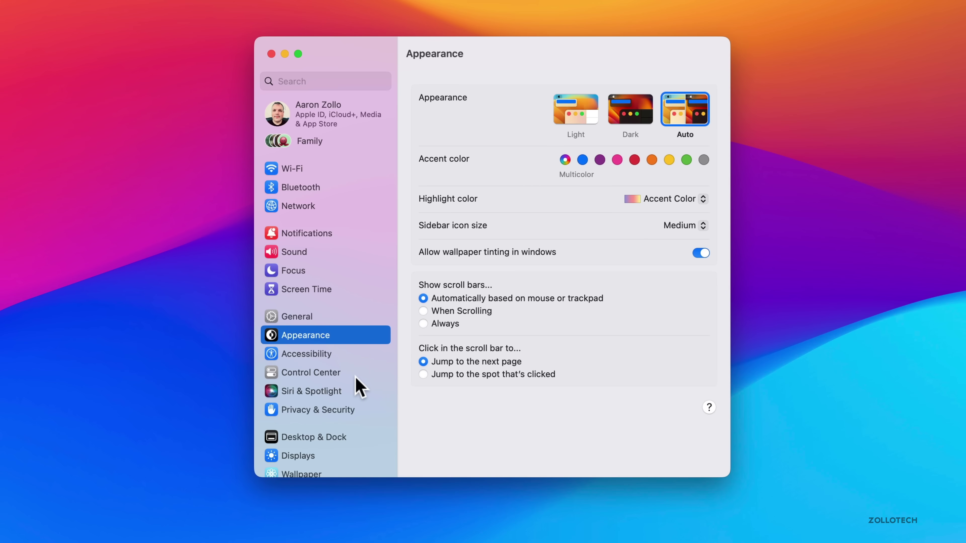
click(375, 357)
scroll(482, 371, down, 10)
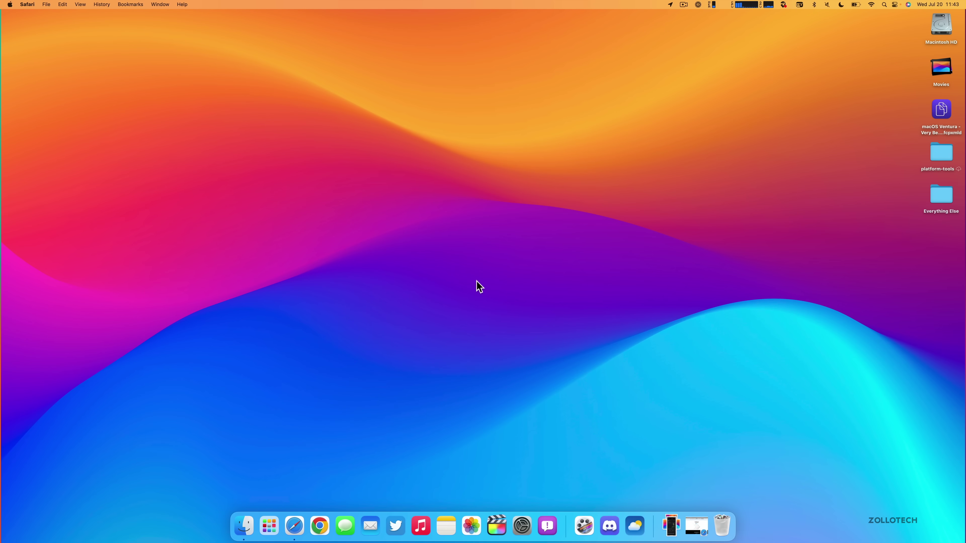
Step: Launch the Clock and Weather apps from Launchpad
click(269, 525)
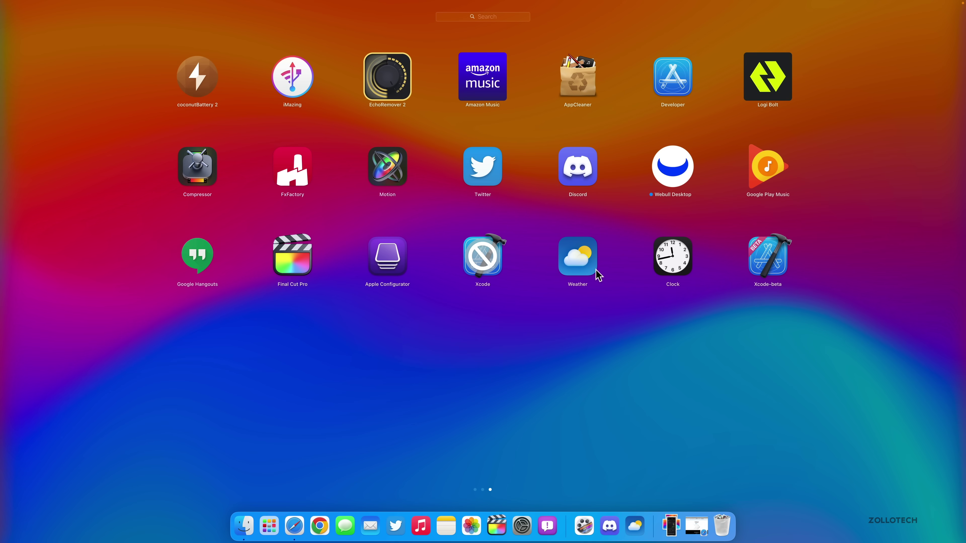
click(655, 269)
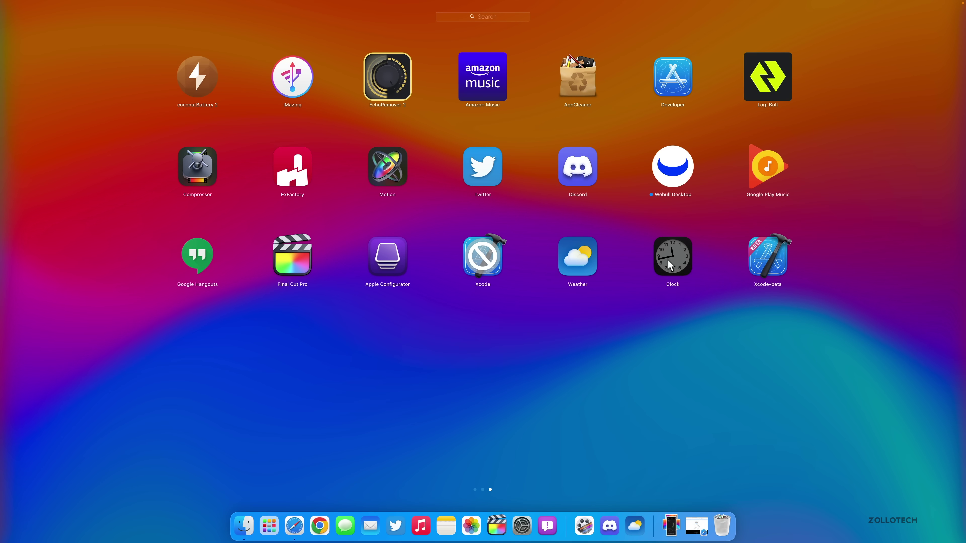
key(F4)
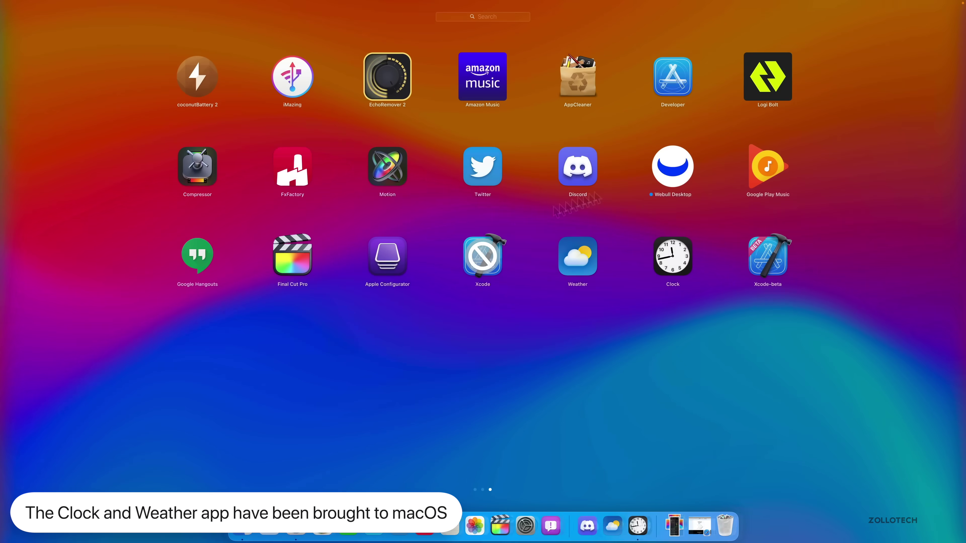
click(567, 263)
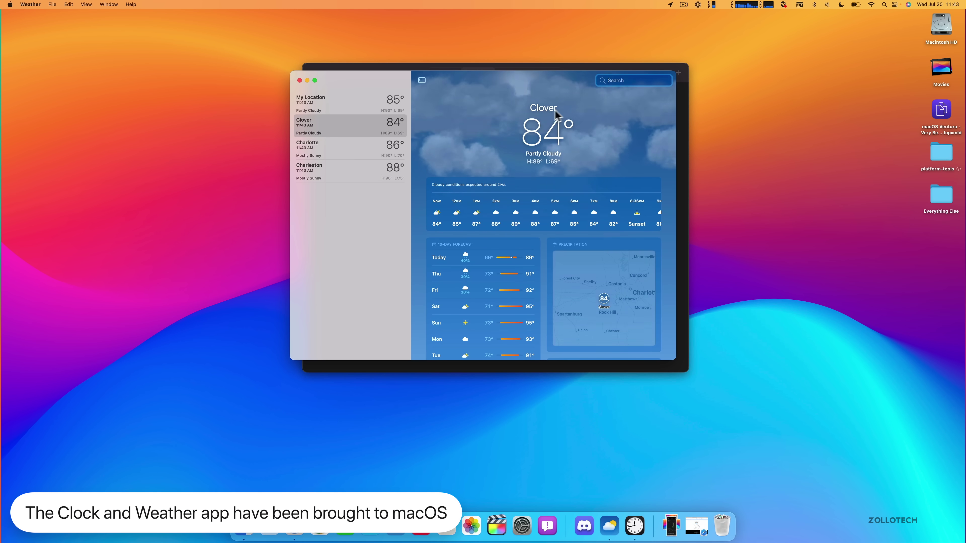
Step: Move the Weather and Clock windows apart so that they overlap less on the desktop
drag(541, 85, 354, 105)
click(622, 71)
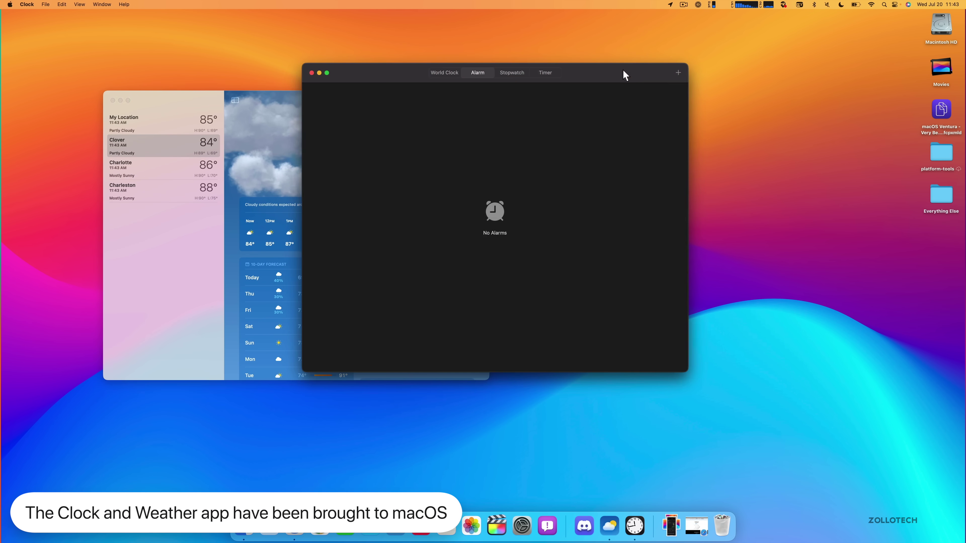
drag(623, 72, 711, 72)
Step: View the World Clock, Alarm, Stopwatch and Timer sections of the Clock app
click(546, 73)
click(566, 73)
click(597, 74)
click(636, 73)
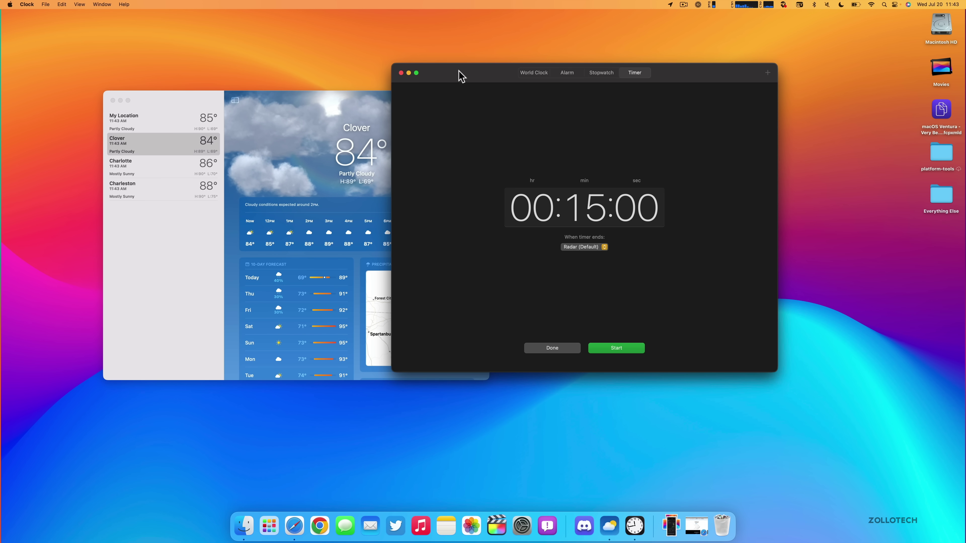
Step: Close the Clock window, move the Weather window back to the middle of the desktop, and quit Weather
click(400, 72)
drag(344, 95, 530, 96)
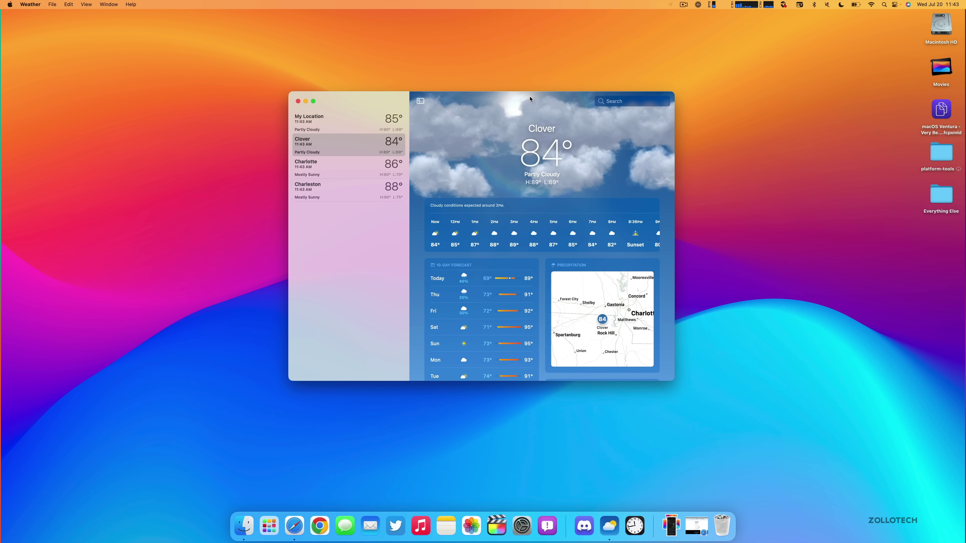
key(super+q)
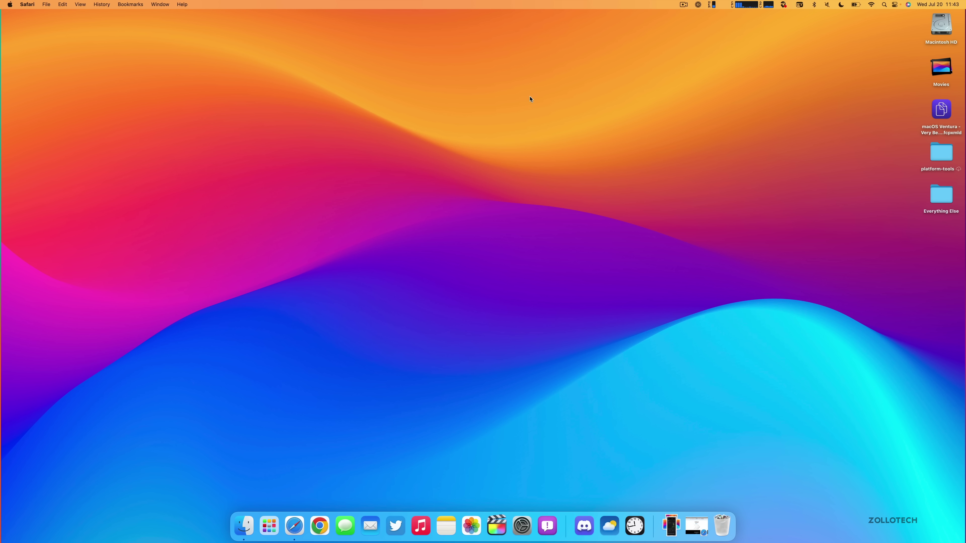
Step: Examine the Accessibility Audio options in System Settings, including Background Sounds, and close the settings window
click(522, 526)
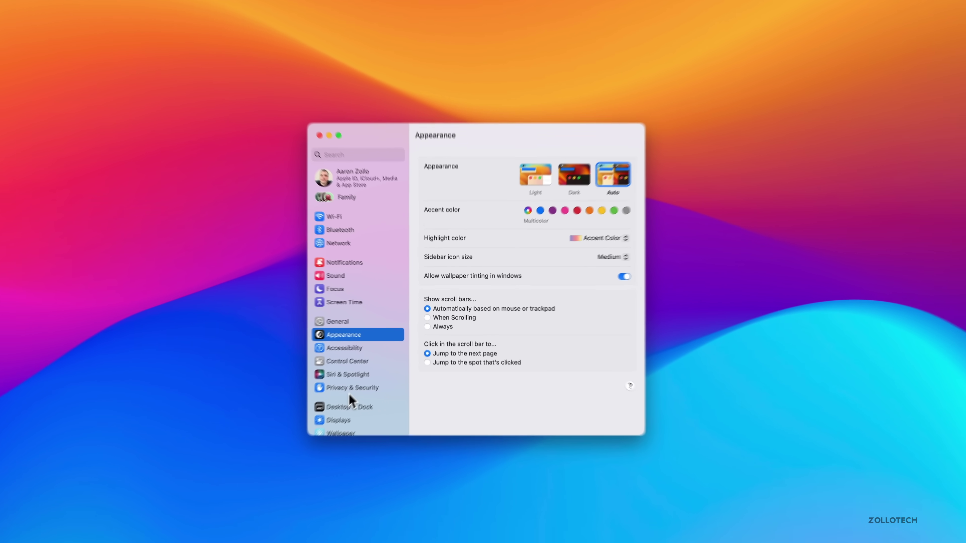
scroll(349, 394, down, 10)
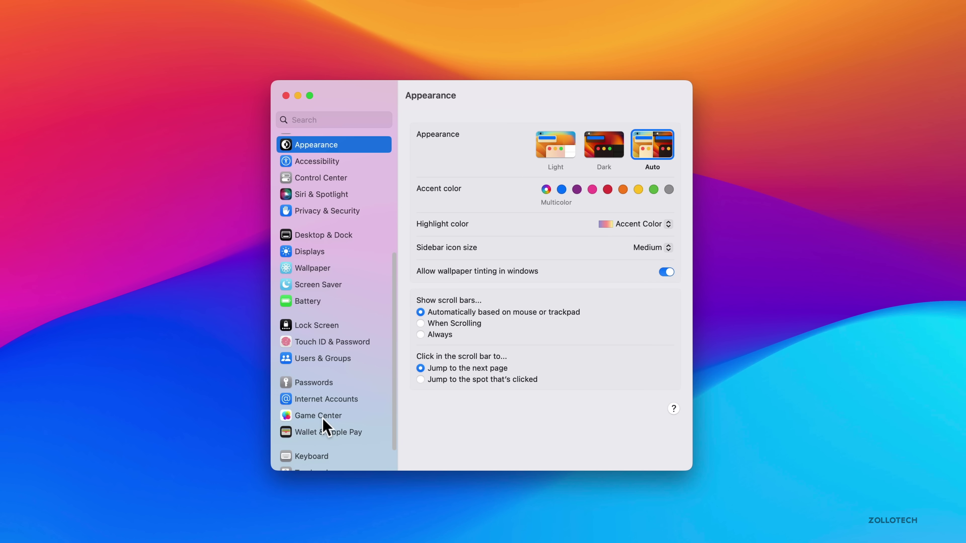
click(330, 161)
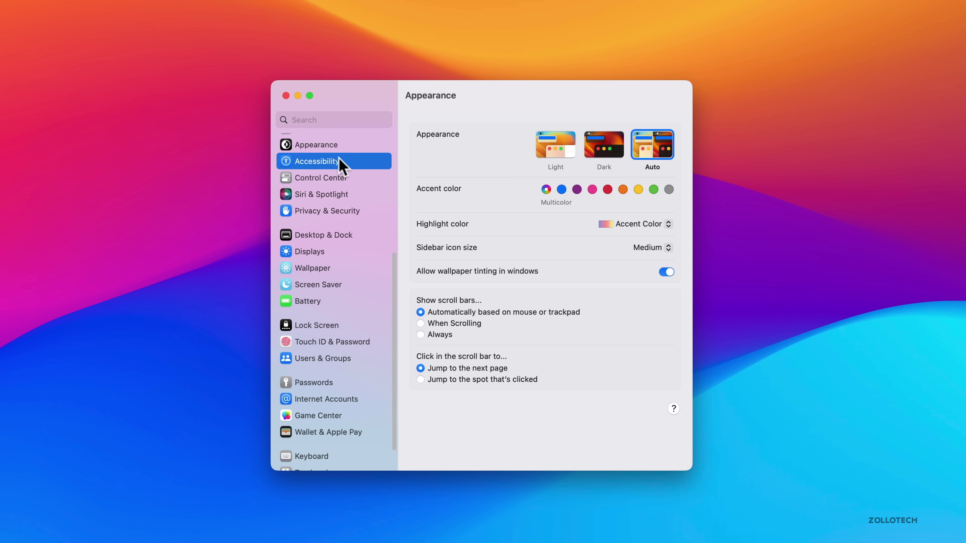
scroll(499, 343, down, 5)
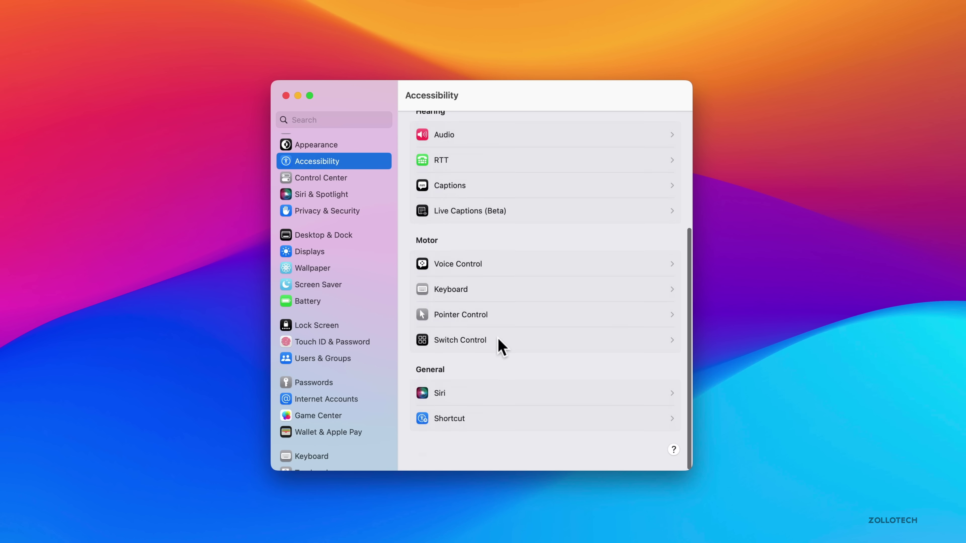
click(552, 137)
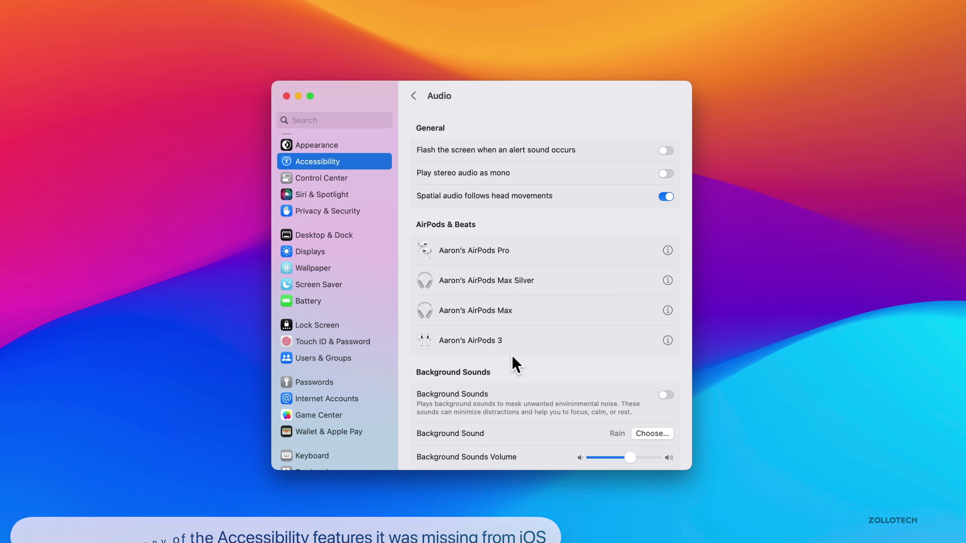
scroll(518, 361, down, 3)
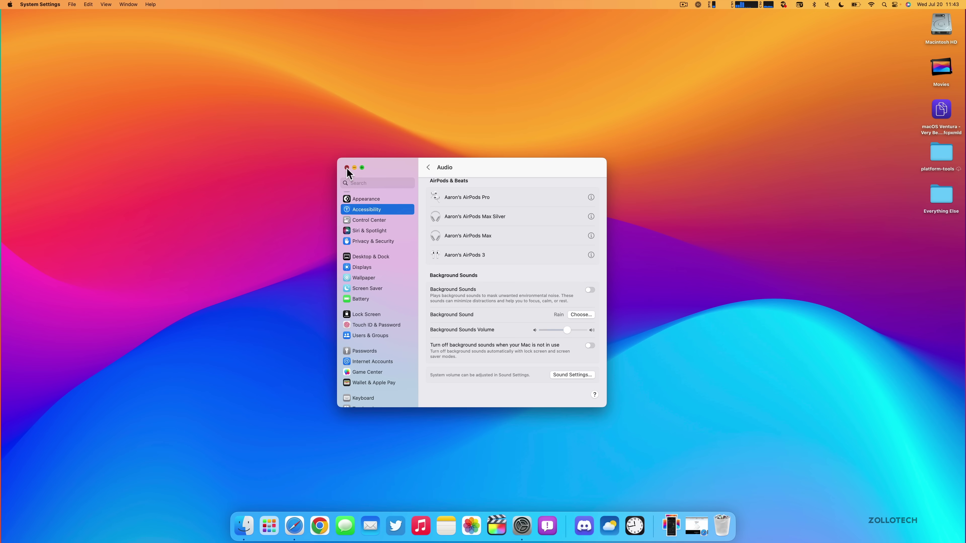
click(347, 168)
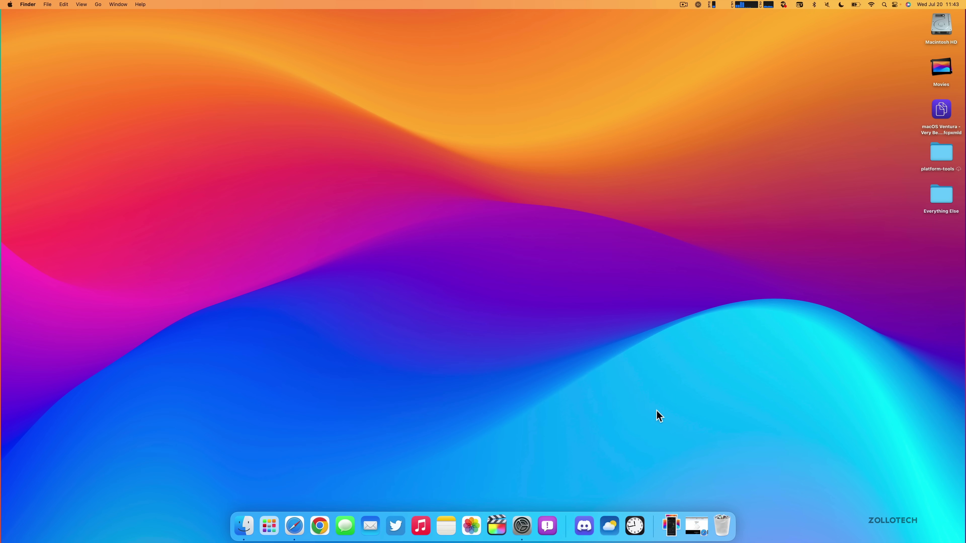
click(696, 527)
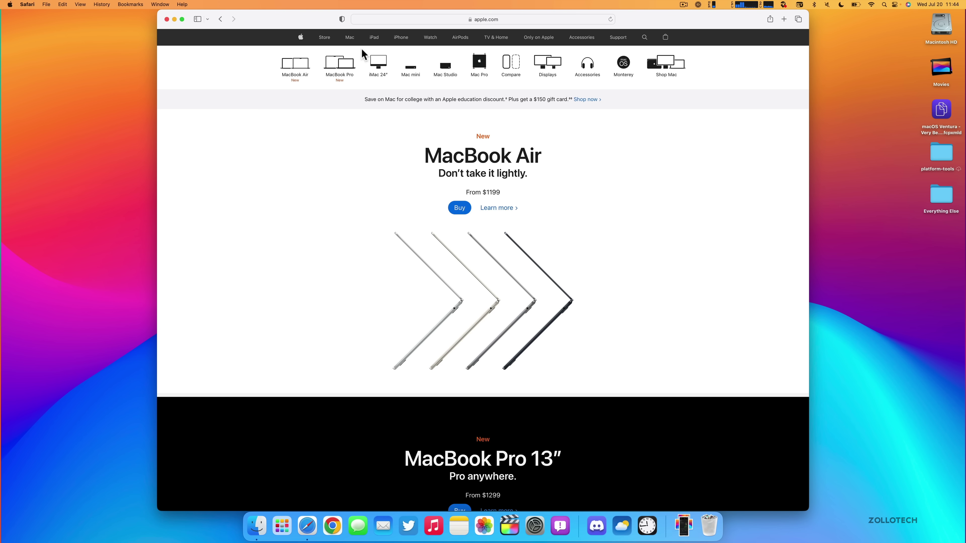
click(627, 64)
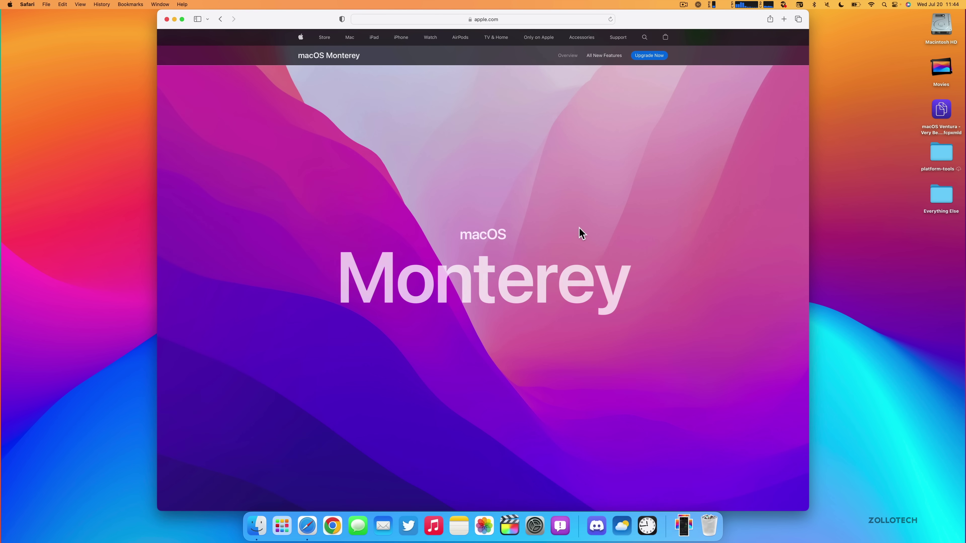
scroll(538, 276, down, 10)
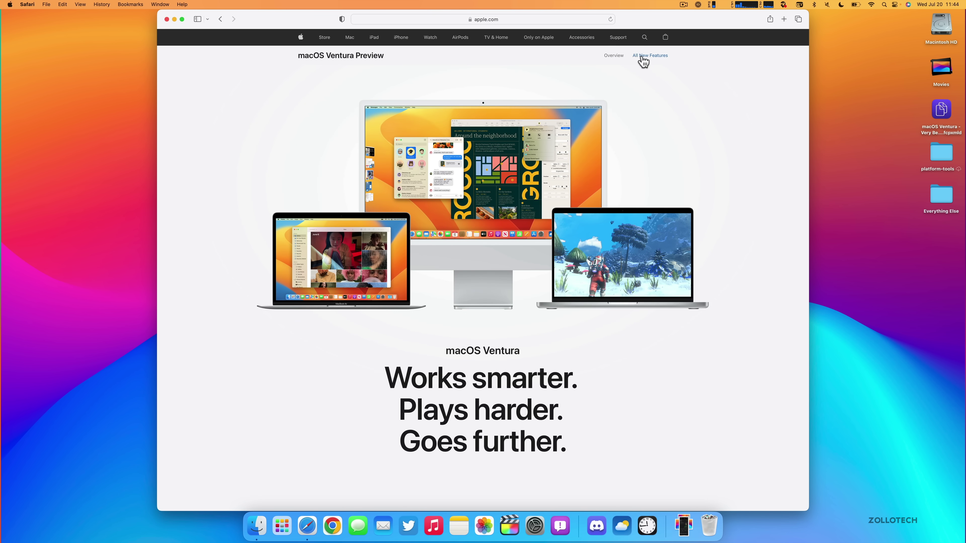
click(646, 59)
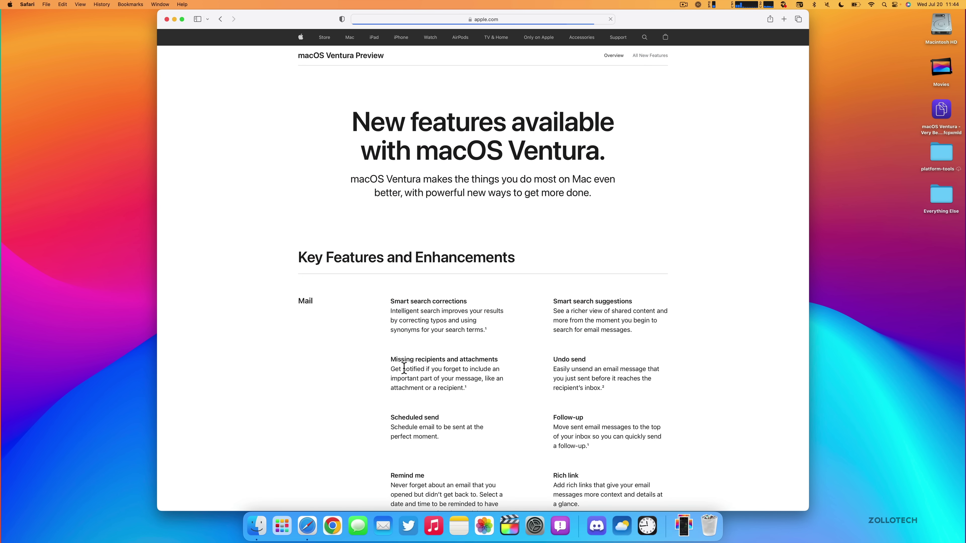
Step: Examine the Key Features and Enhancements on the macOS Ventura Preview page, from Mail through Stage Manager and Freeform to Accessibility
scroll(404, 368, down, 6)
scroll(404, 367, down, 15)
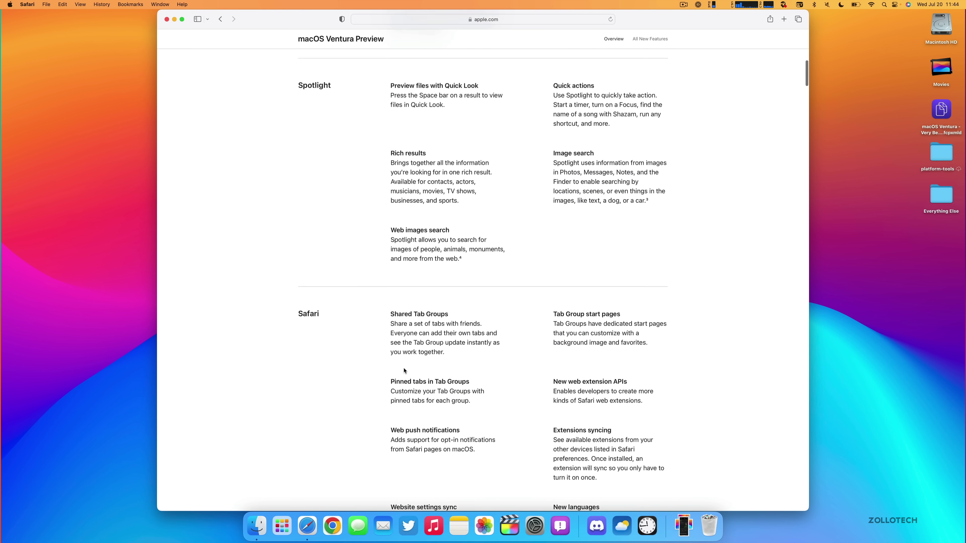
scroll(404, 369, down, 18)
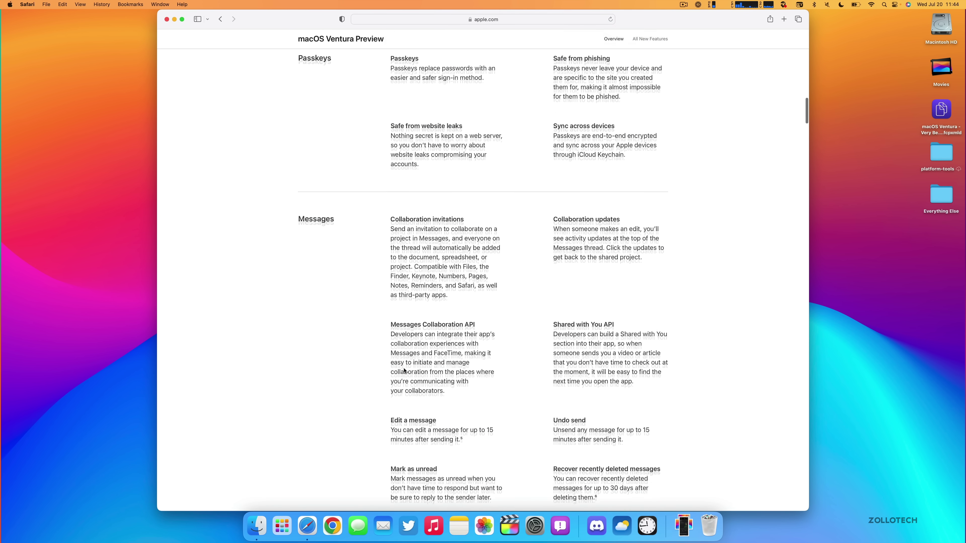
scroll(404, 368, down, 7)
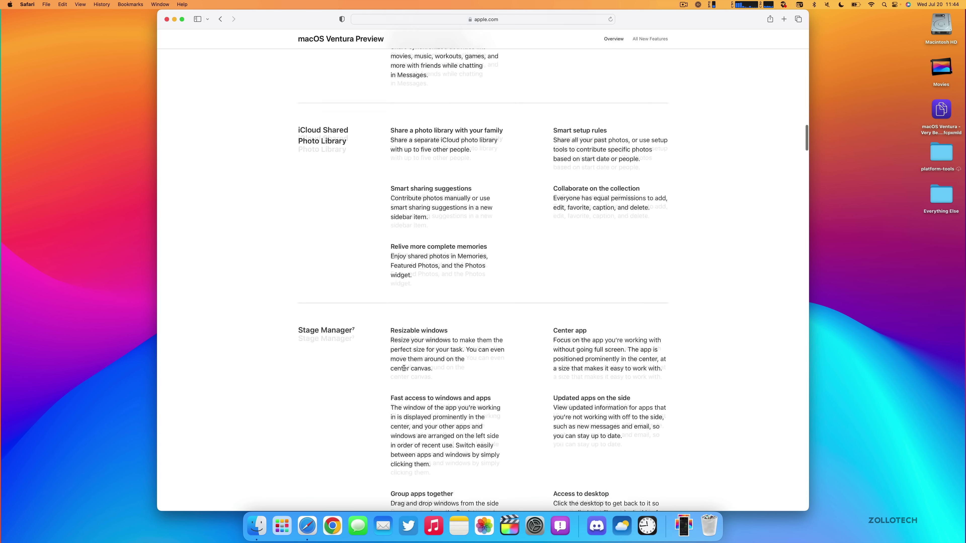
scroll(404, 368, down, 12)
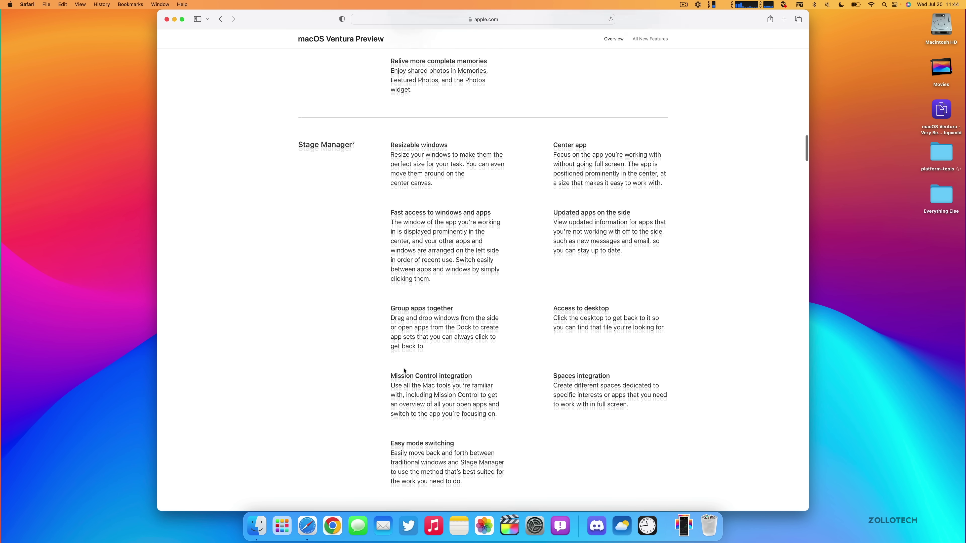
scroll(403, 369, down, 11)
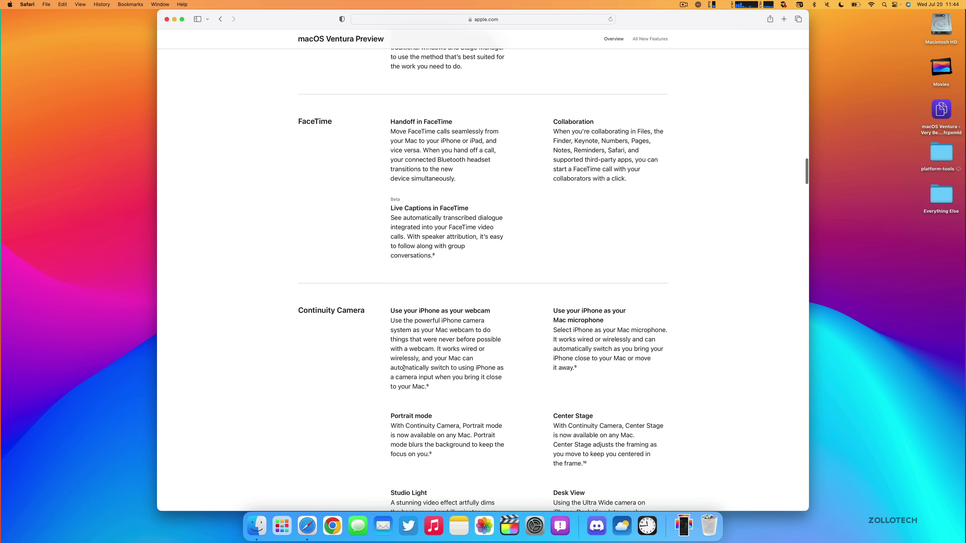
scroll(404, 368, down, 5)
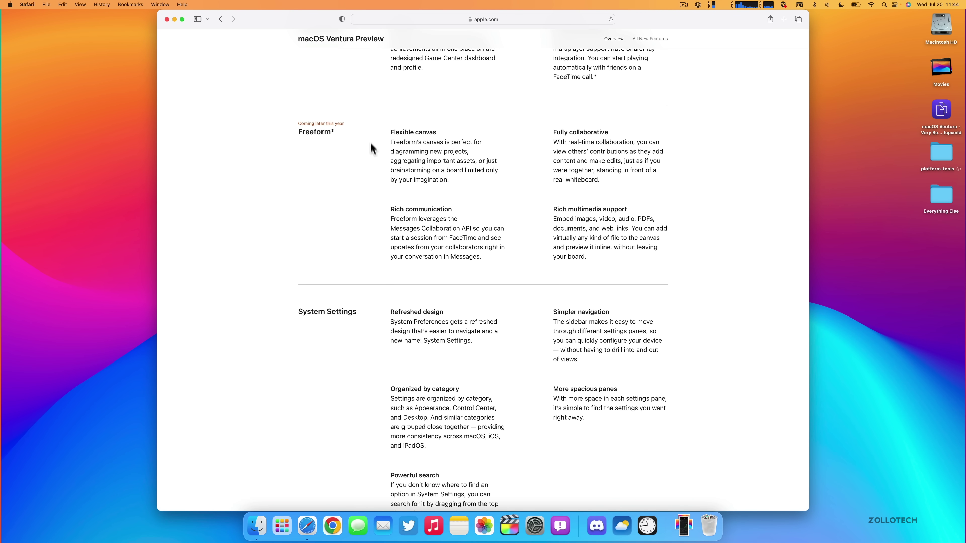
scroll(372, 244, down, 9)
scroll(372, 246, down, 10)
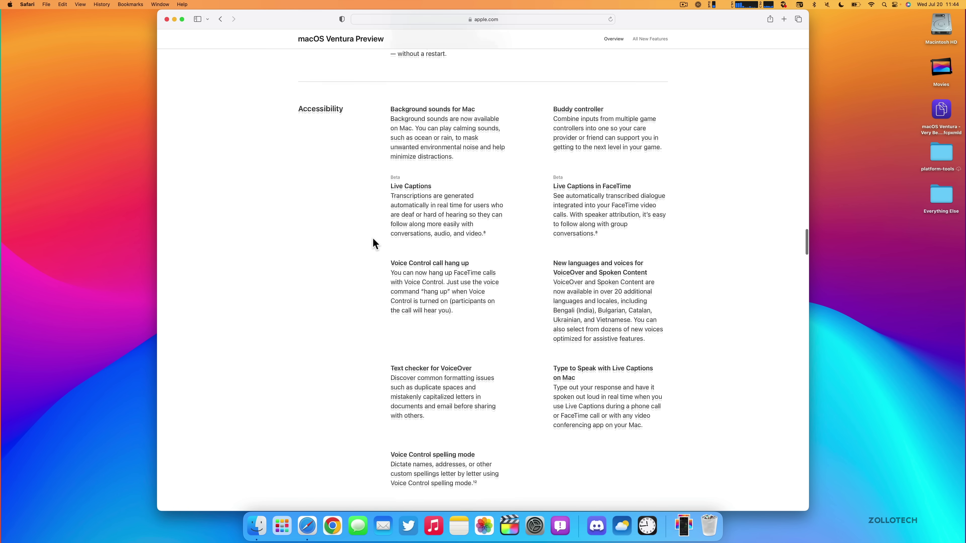
Step: Review the Even More section of the macOS Ventura feature list, from Apple Pay through Photos and Reminders, and quit Safari
scroll(373, 239, down, 20)
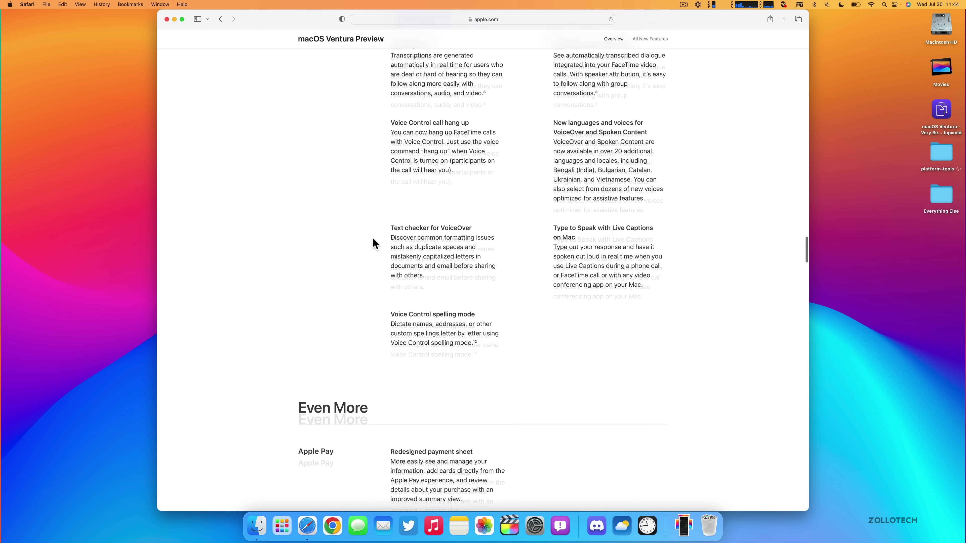
scroll(373, 238, down, 20)
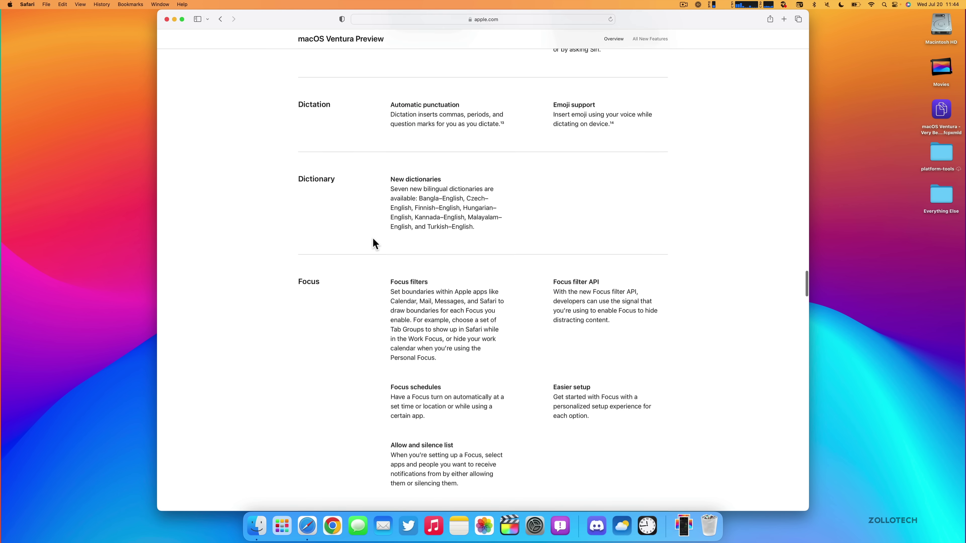
scroll(373, 242, down, 20)
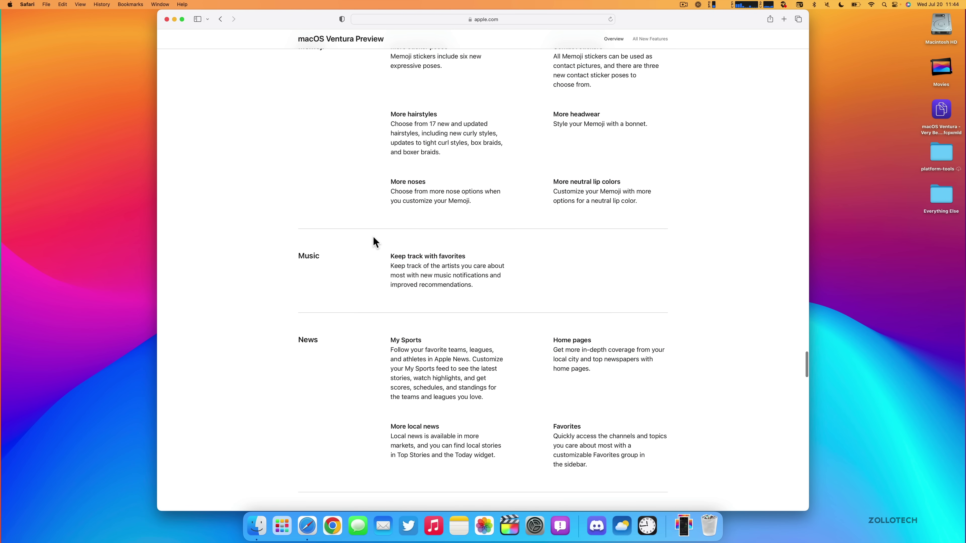
scroll(373, 243, down, 20)
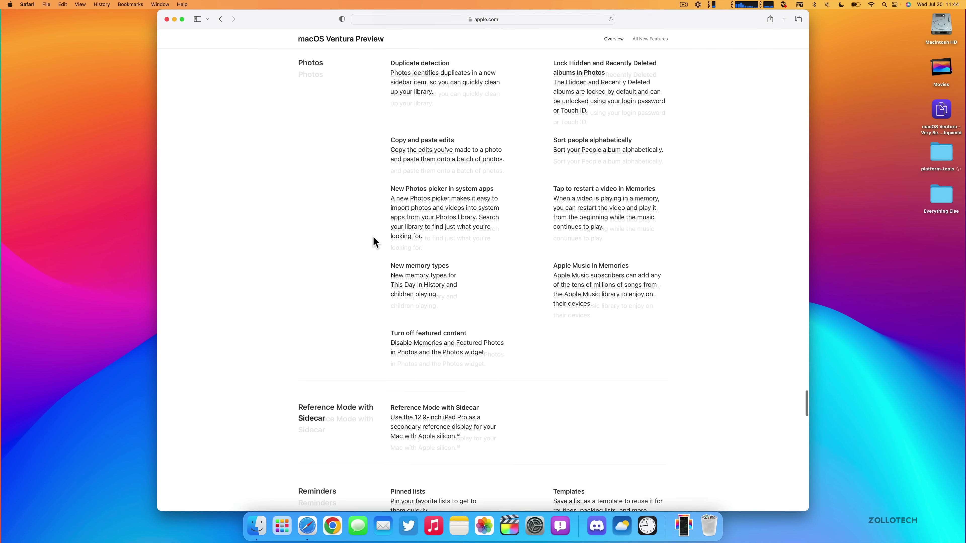
key(super+q)
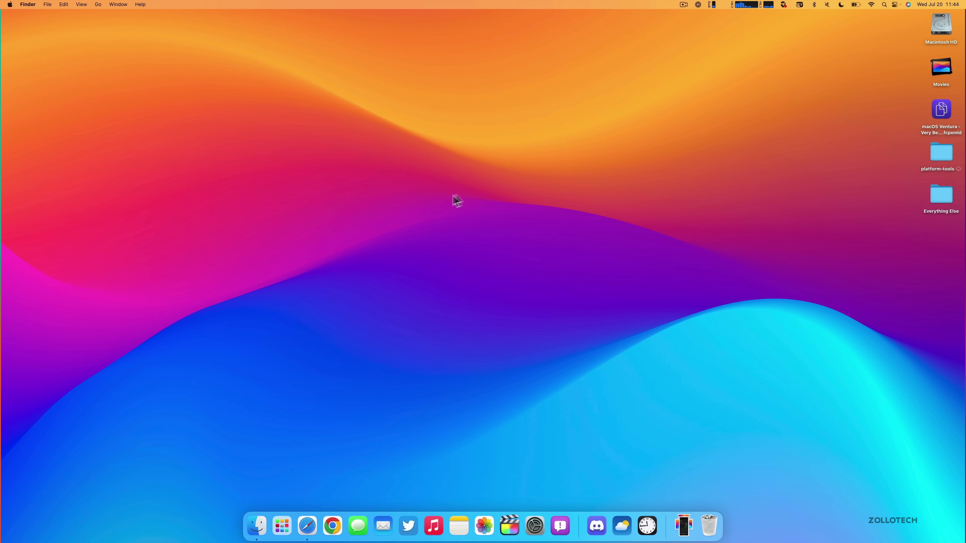